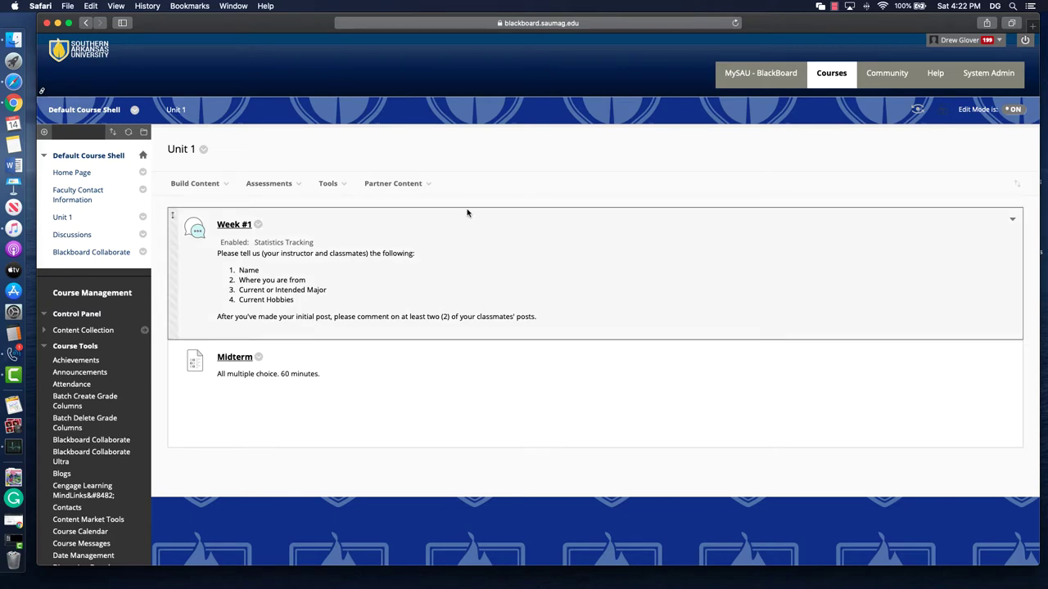
# Step: Start a new VoiceThread item in Unit 1 and name it "Week #8 Discussion"
pyautogui.click(344, 186)
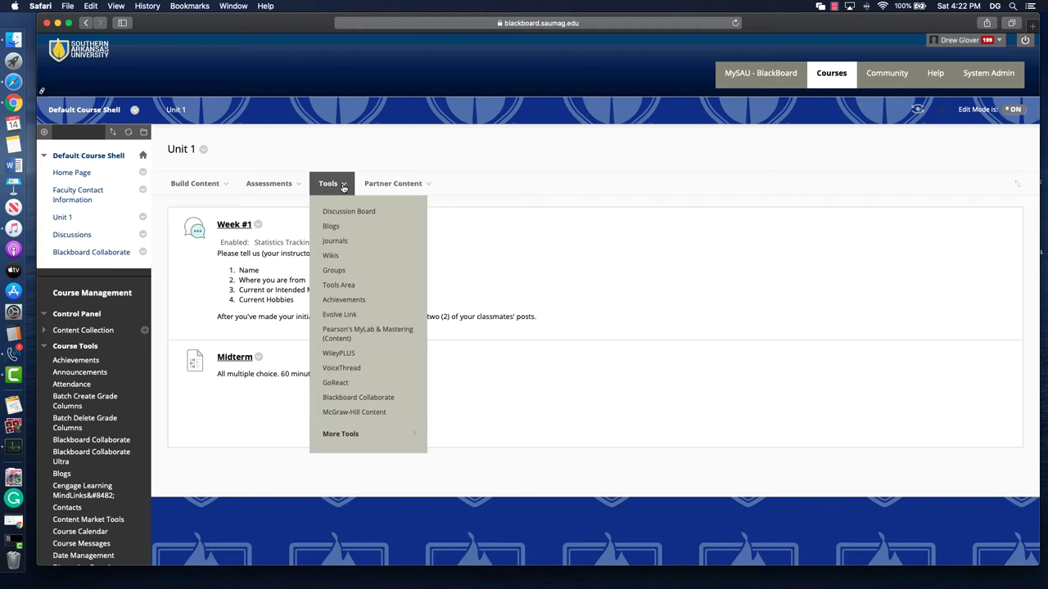
pyautogui.click(357, 371)
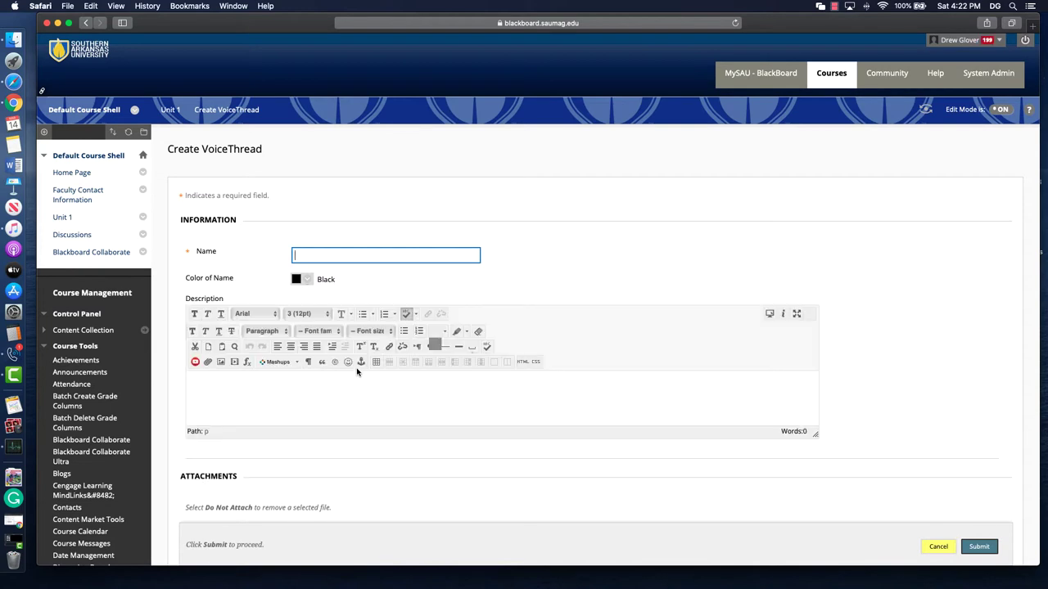
pyautogui.scroll(-2, 847, 263)
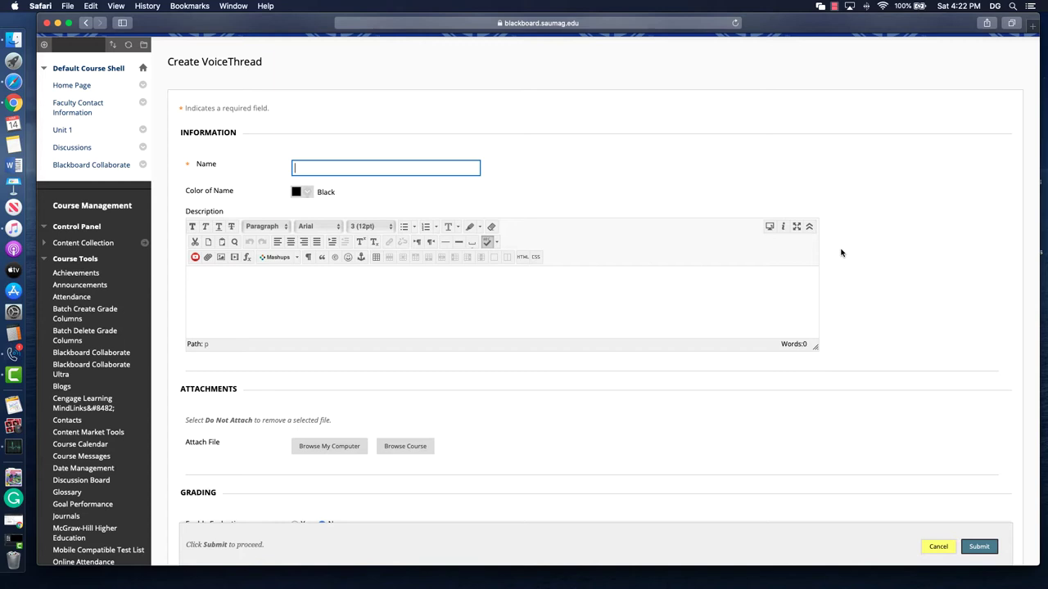
pyautogui.write('Week #8 Discussion')
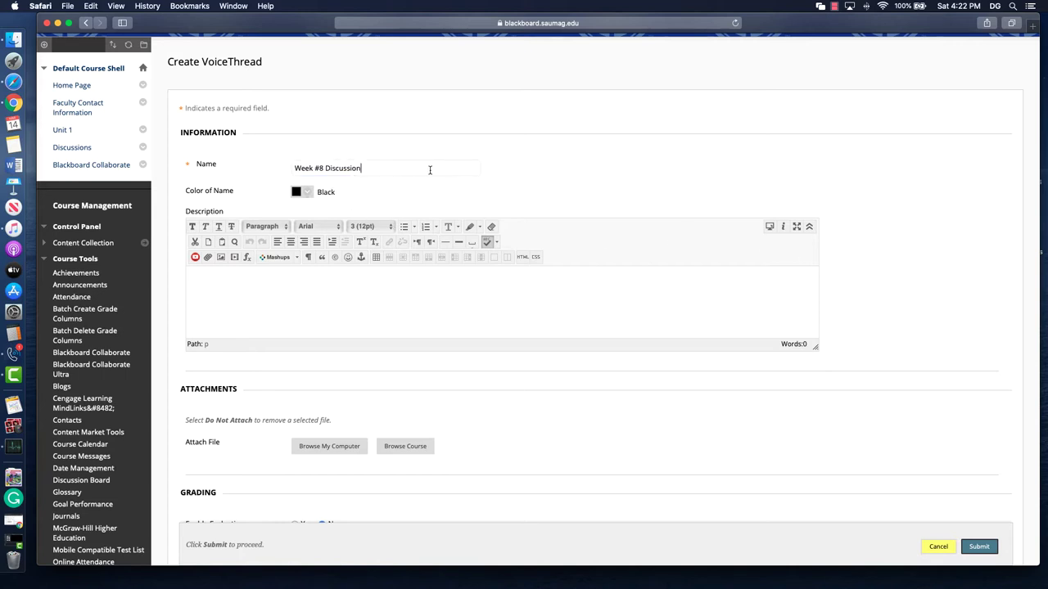
pyautogui.click(412, 319)
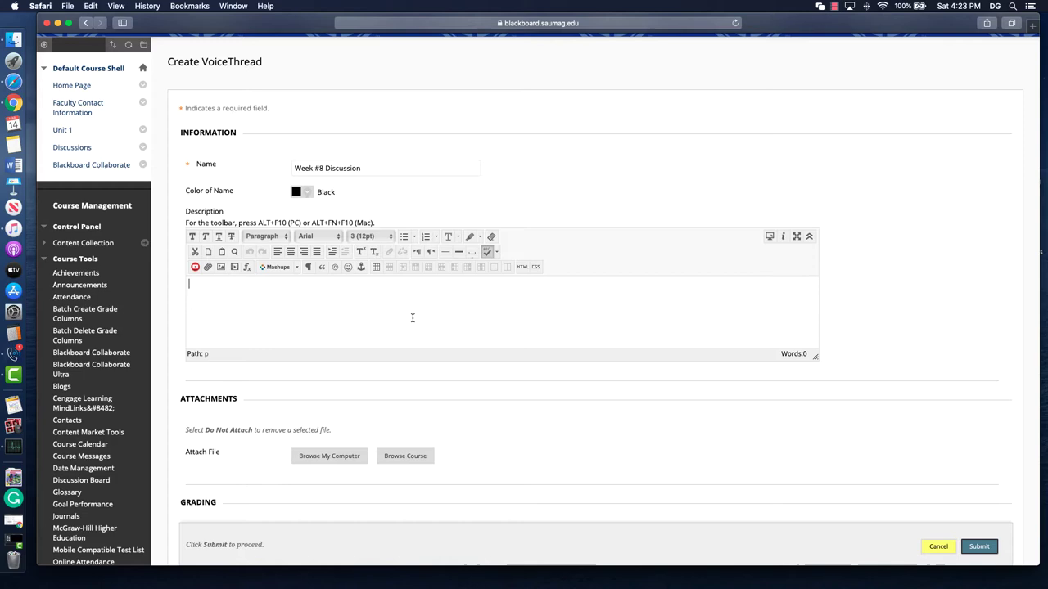
# Step: Enable evaluation for the VoiceThread item and set its points possible to 100
pyautogui.scroll(-3, 607, 424)
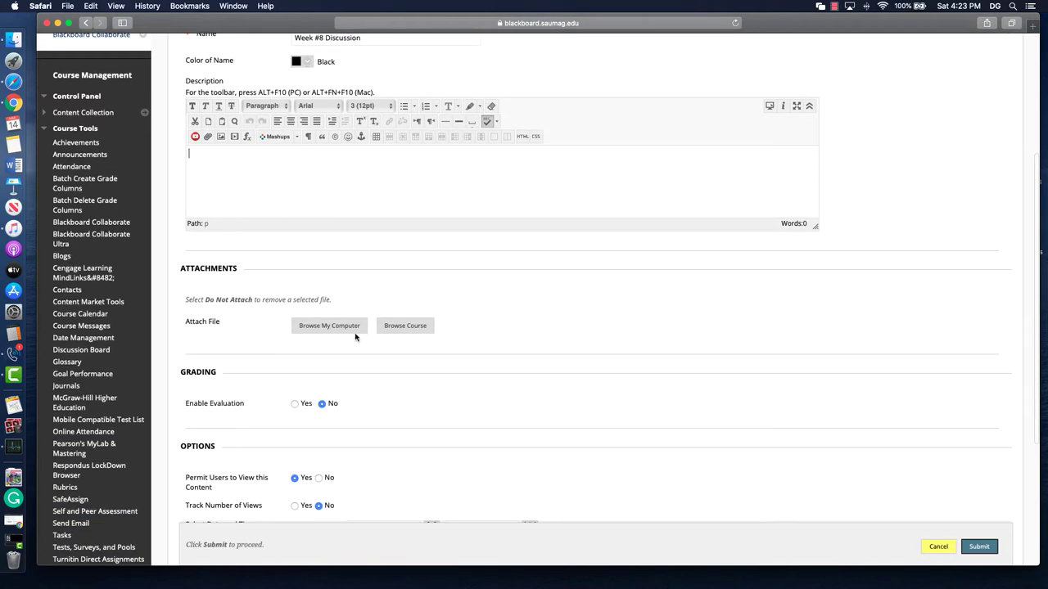
pyautogui.scroll(-3, 551, 334)
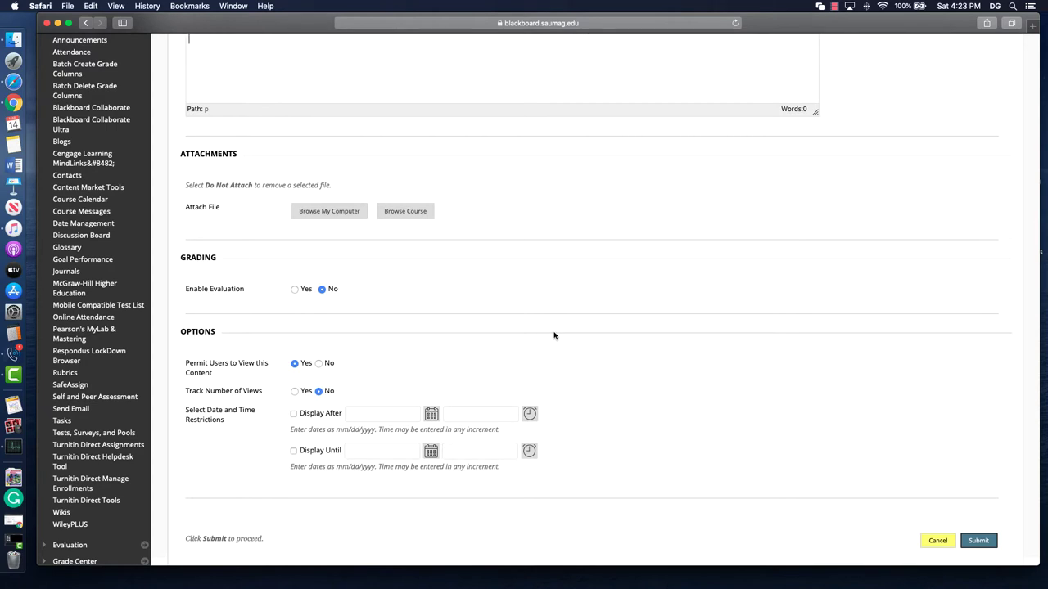
pyautogui.click(295, 290)
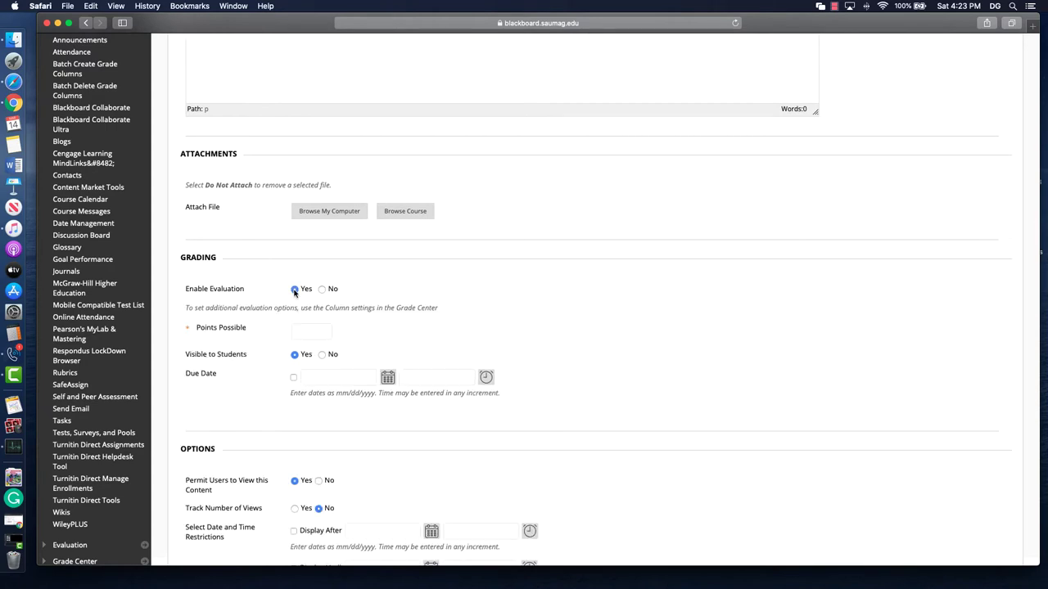
pyautogui.click(308, 331)
pyautogui.write('100')
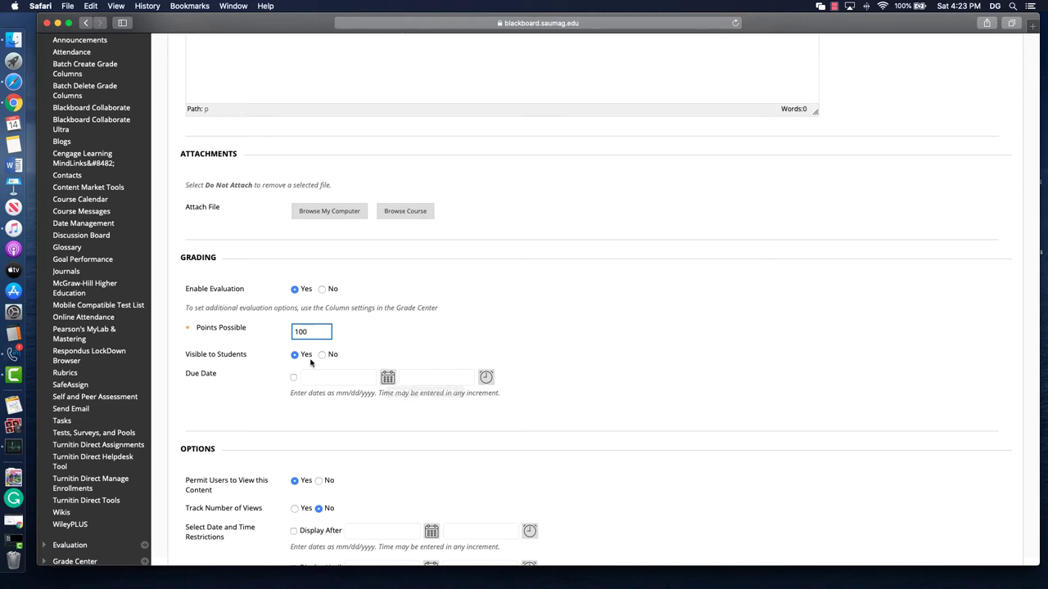
# Step: Turn on tracking of the number of views and submit the VoiceThread item
pyautogui.scroll(-3, 613, 346)
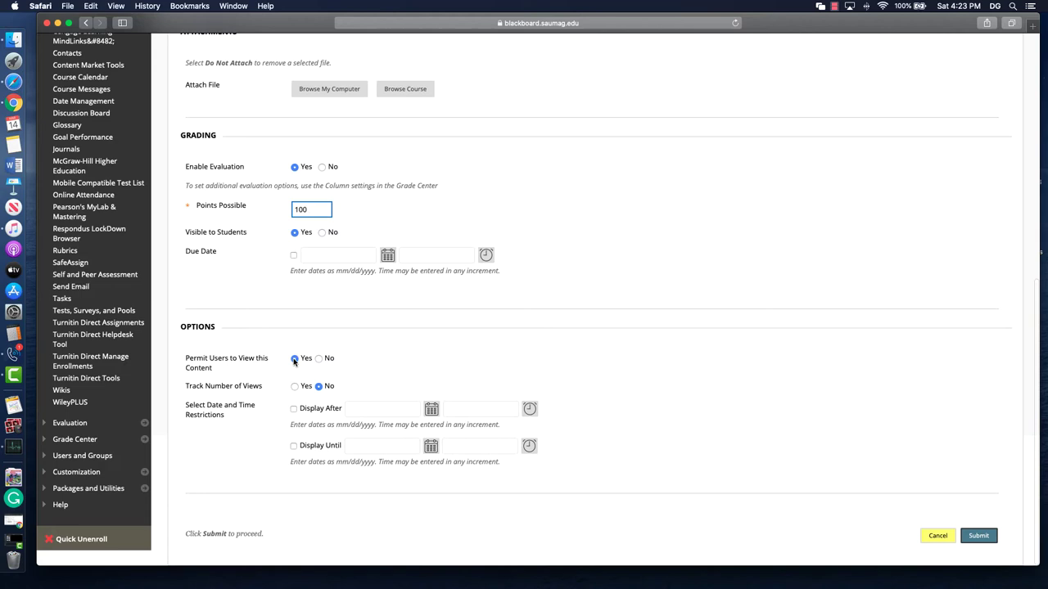
pyautogui.click(296, 387)
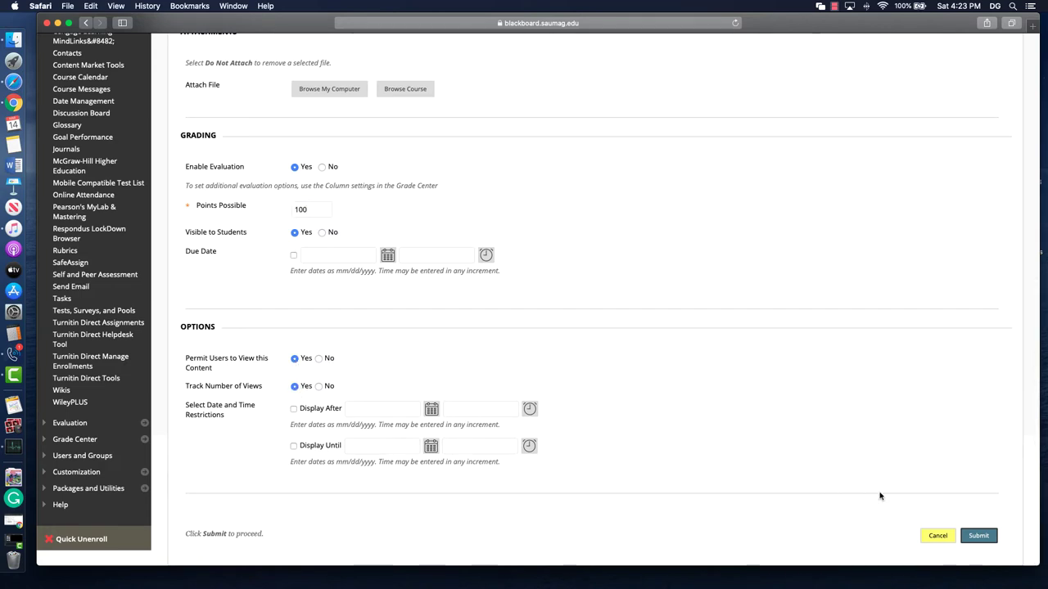
pyautogui.click(984, 537)
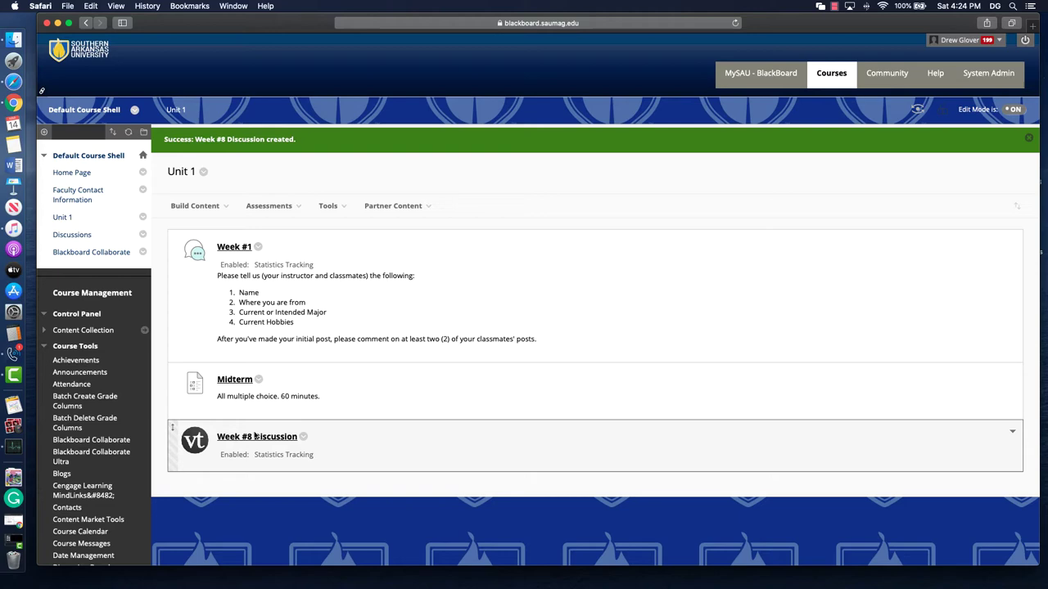
# Step: Open the Week #8 Discussion item and build a Submit a Comment assignment based on a new VoiceThread
pyautogui.click(256, 437)
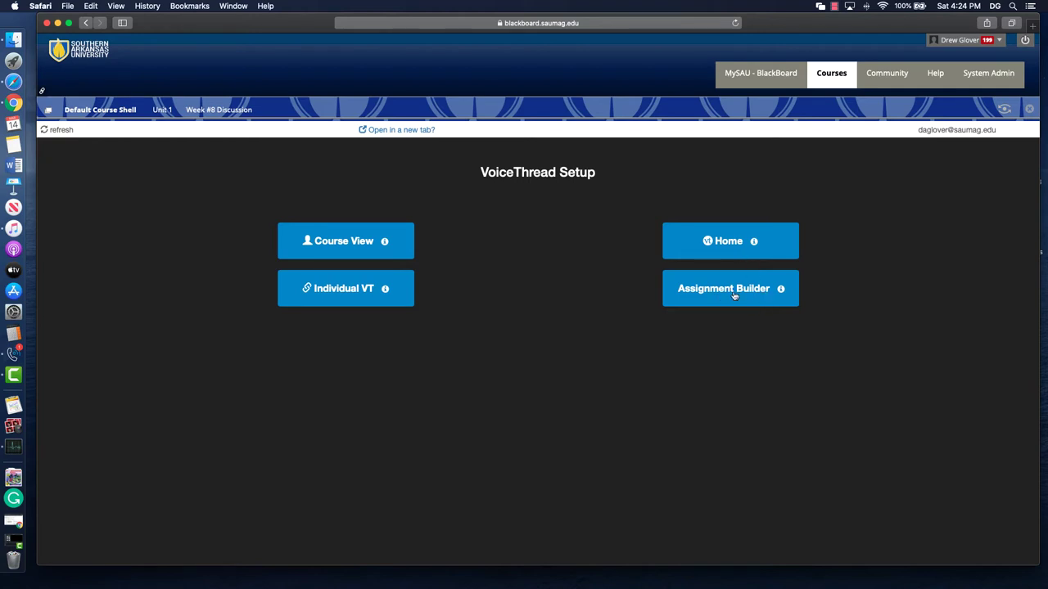
pyautogui.click(734, 297)
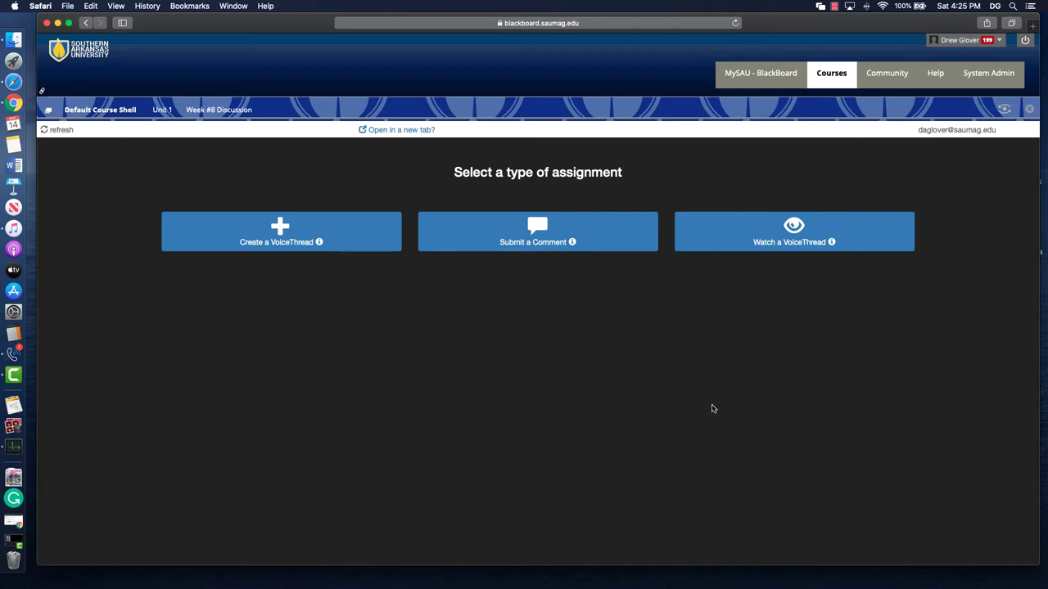
pyautogui.click(522, 237)
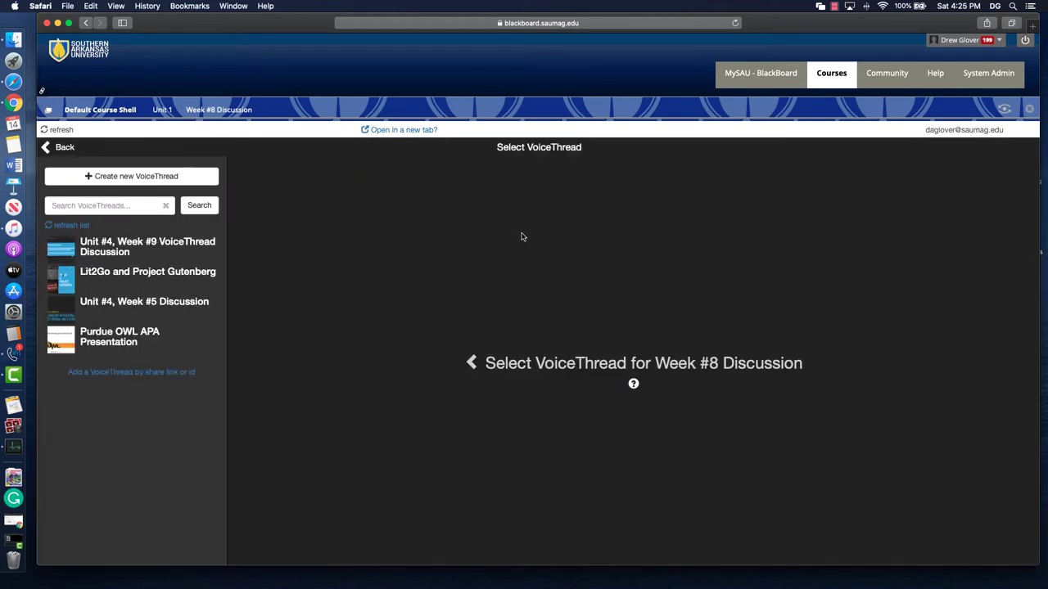
pyautogui.click(164, 176)
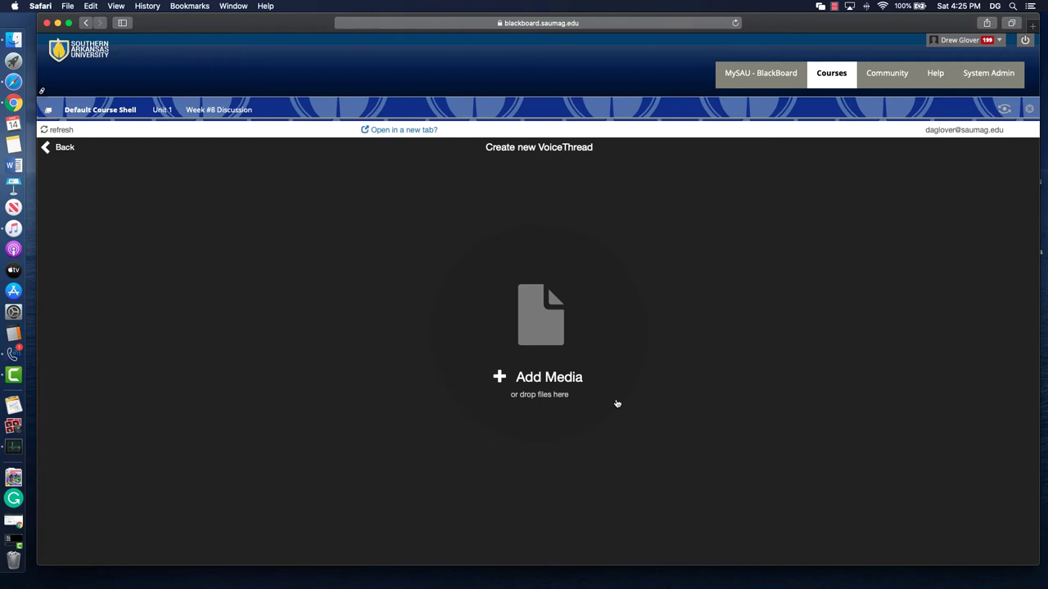
# Step: Add the Keynote file "Unit#4, Week#9" from the computer's Desktop K-12 folder as media for the new VoiceThread
pyautogui.click(563, 379)
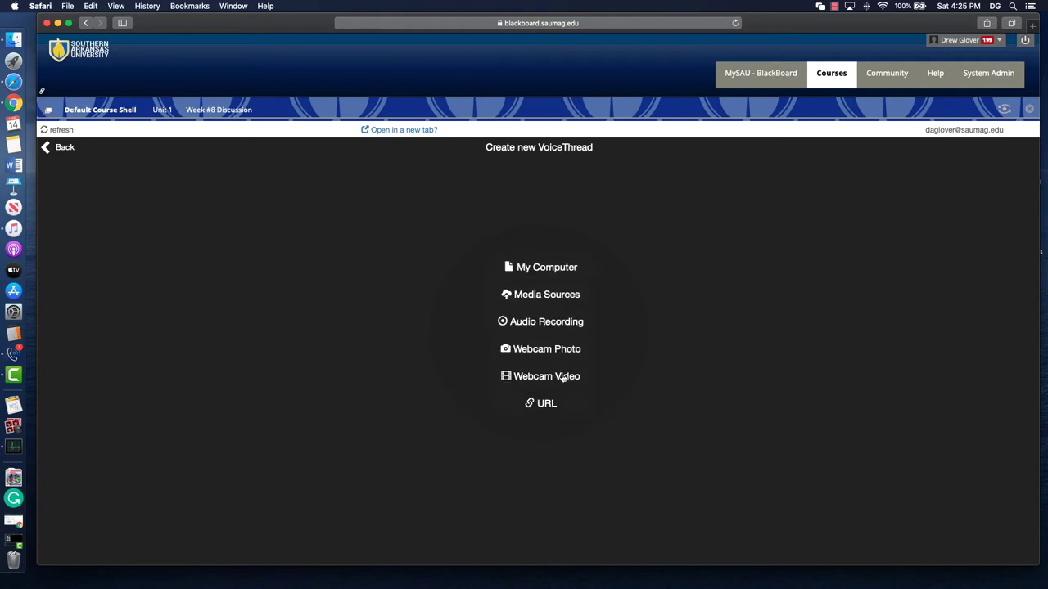
pyautogui.click(549, 271)
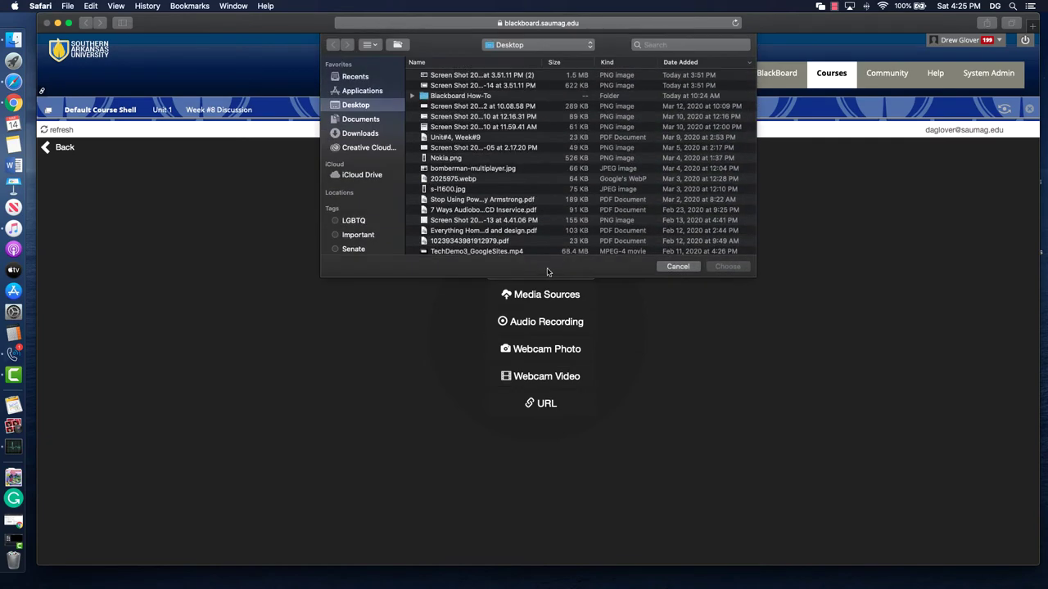
pyautogui.scroll(-5, 503, 187)
pyautogui.scroll(-5, 503, 187)
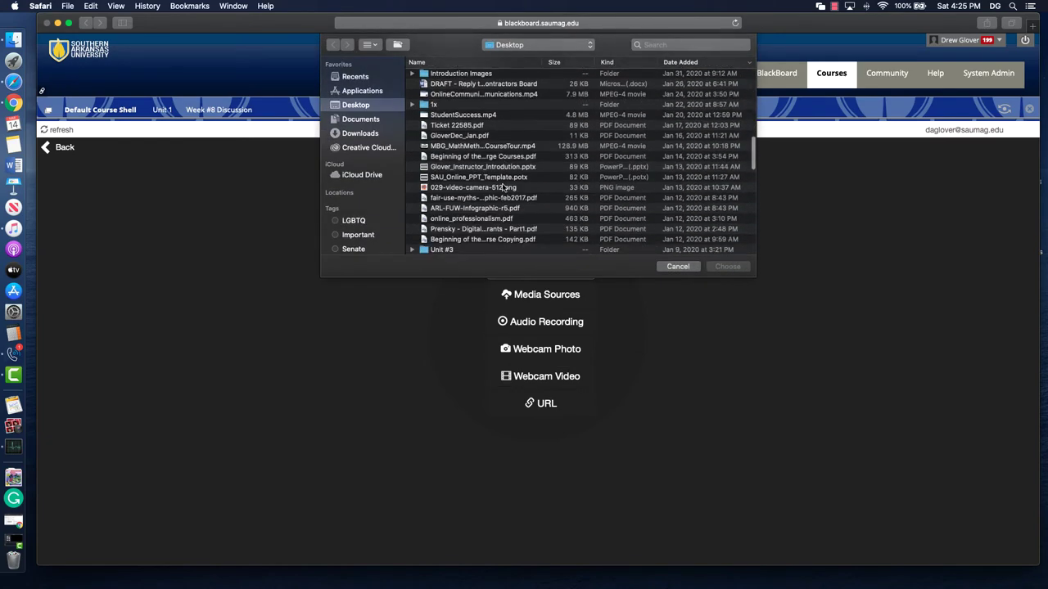
pyautogui.scroll(-5, 502, 187)
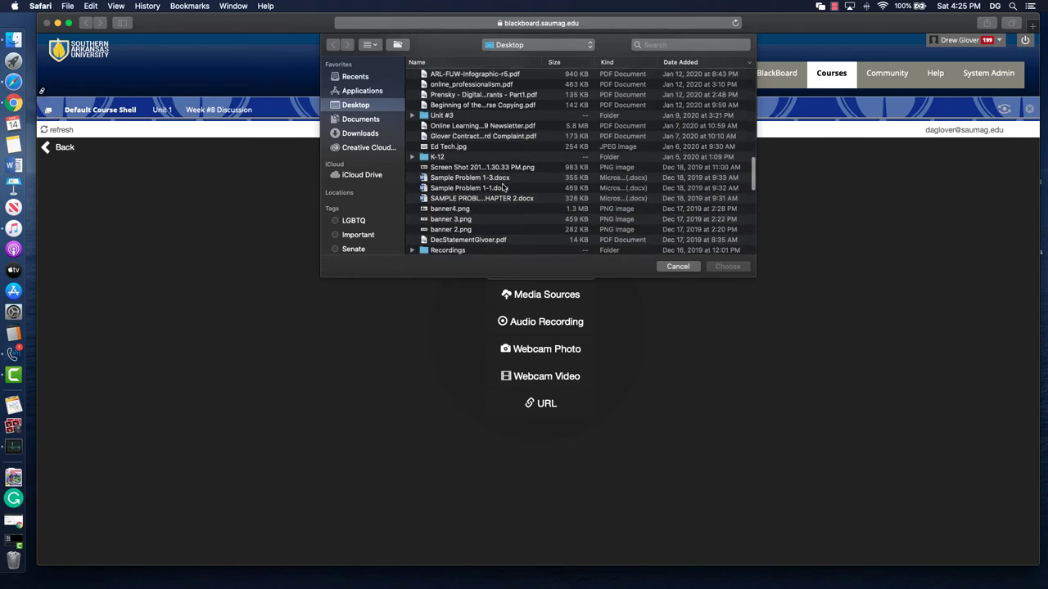
pyautogui.scroll(-1, 503, 188)
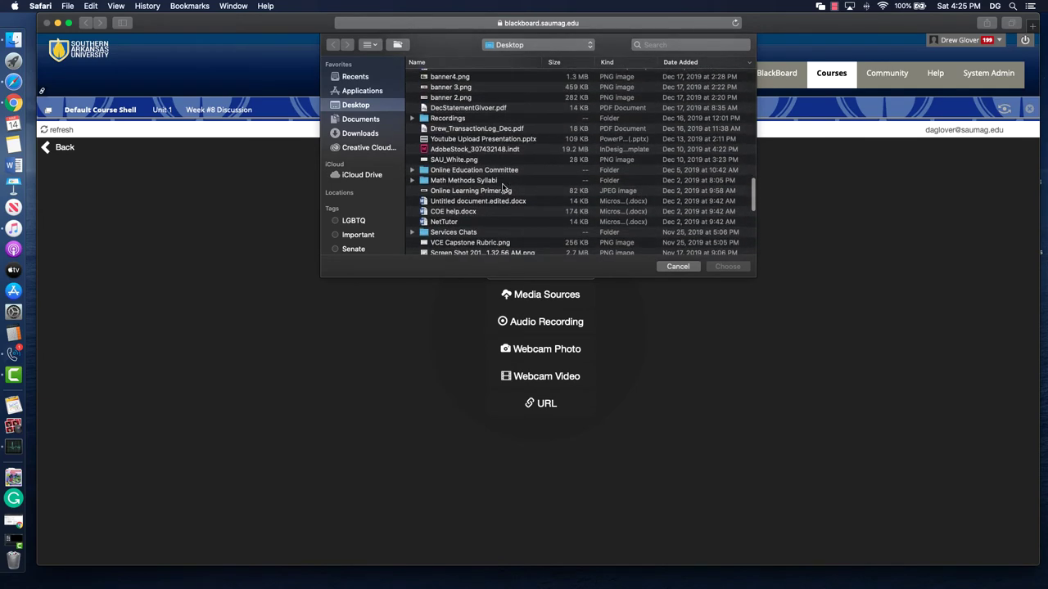
pyautogui.scroll(-6, 502, 187)
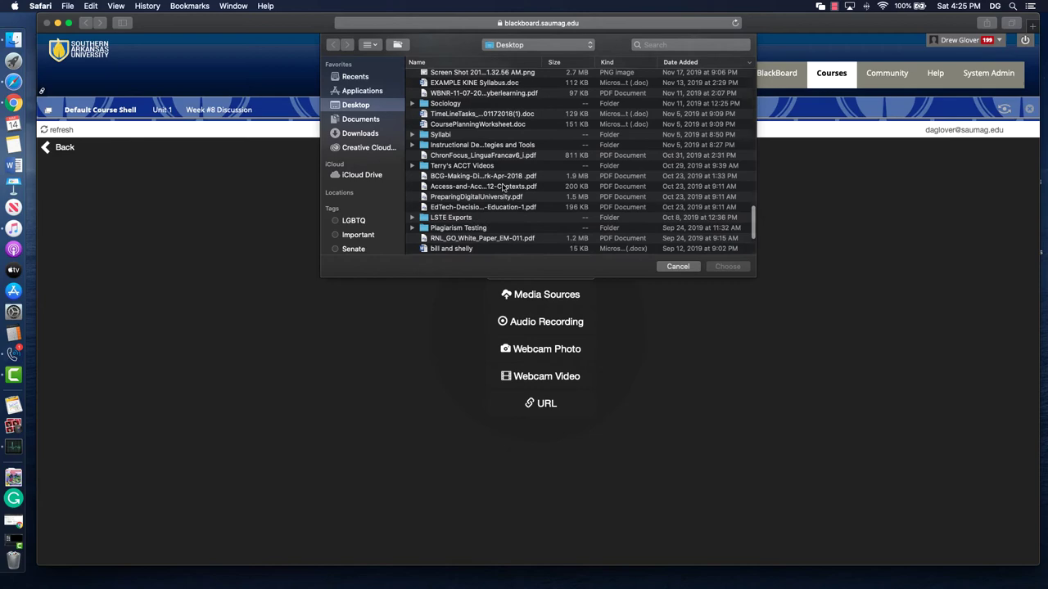
pyautogui.scroll(-3, 502, 187)
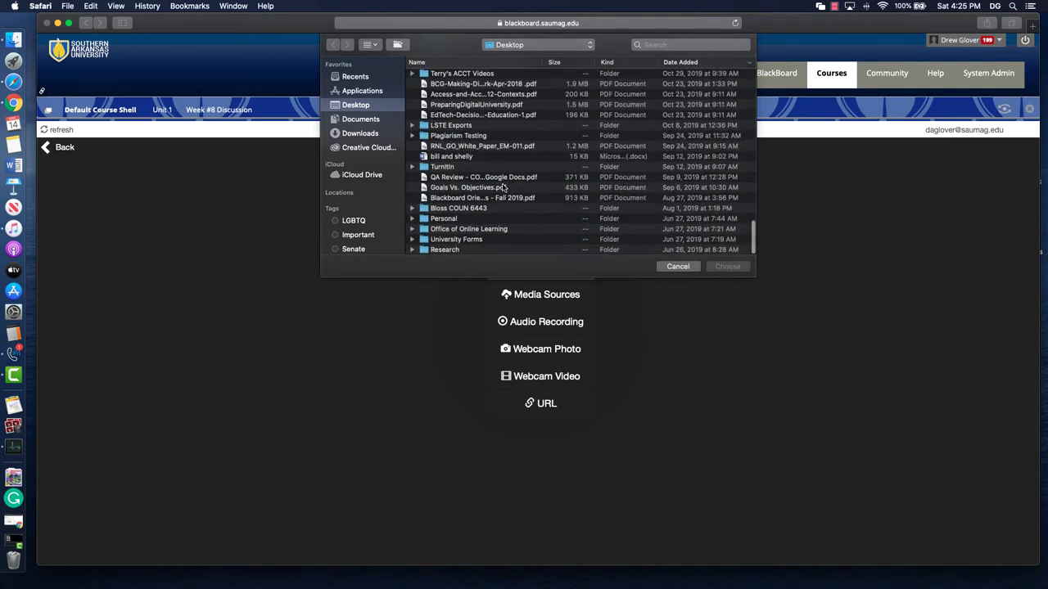
pyautogui.scroll(5, 503, 187)
pyautogui.click(460, 63)
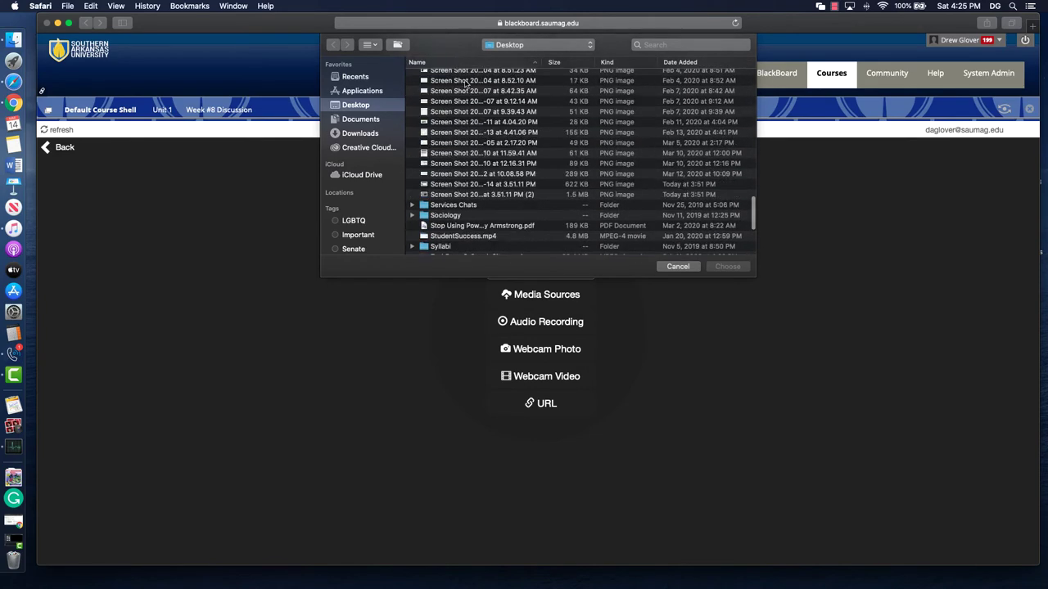
pyautogui.scroll(10, 506, 128)
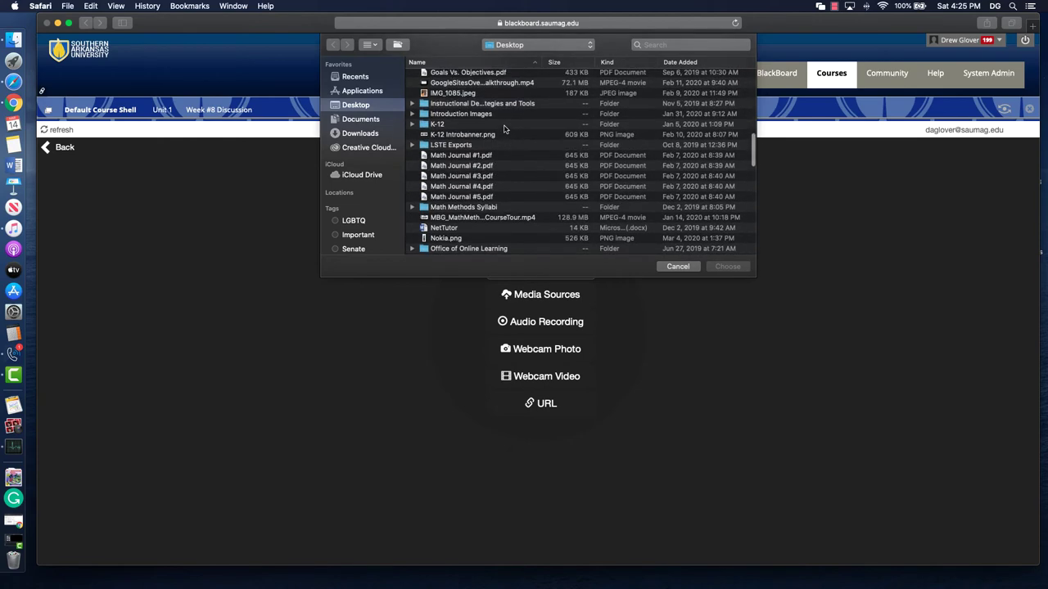
pyautogui.doubleClick(442, 125)
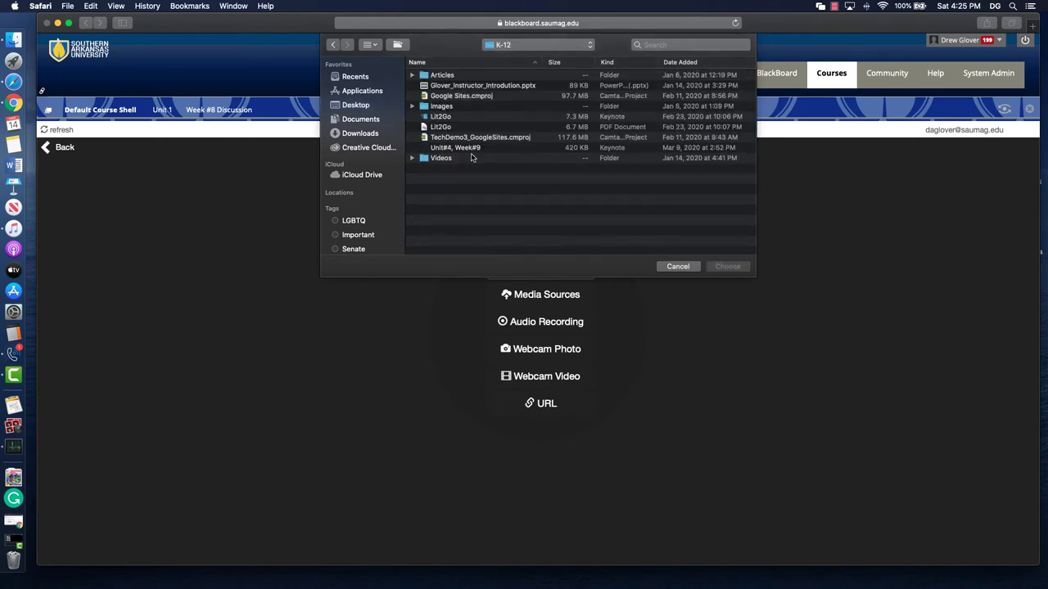
pyautogui.click(472, 149)
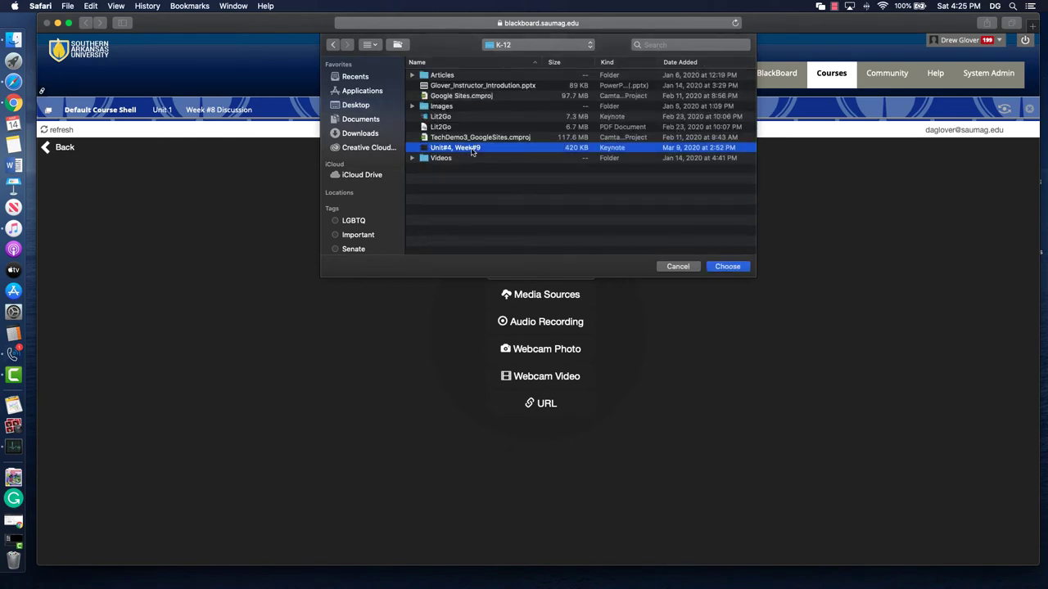
pyautogui.click(720, 266)
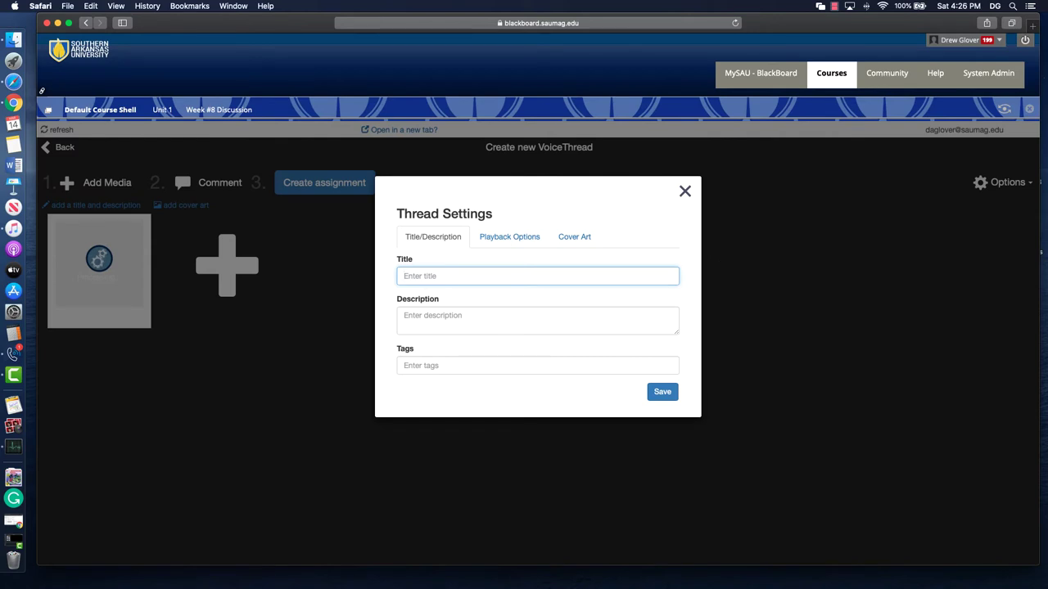
# Step: Title the thread "Week #8 VoiceThread Discussion", enter "XXXXXXx" as its description, review the playback options and save the thread settings
pyautogui.write('Week #8 VoiceThread Discussion')
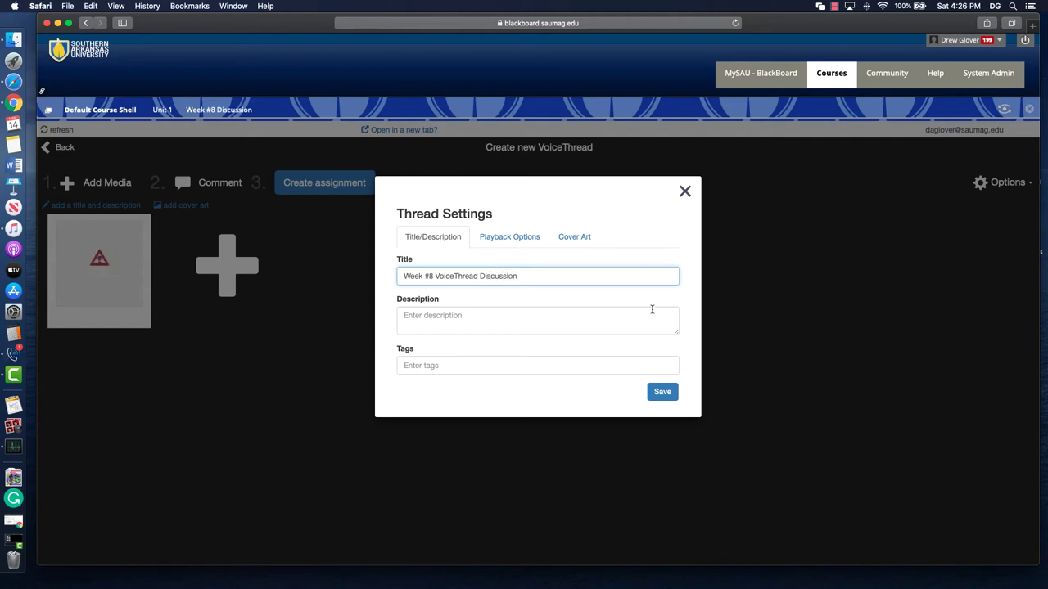
pyautogui.click(466, 325)
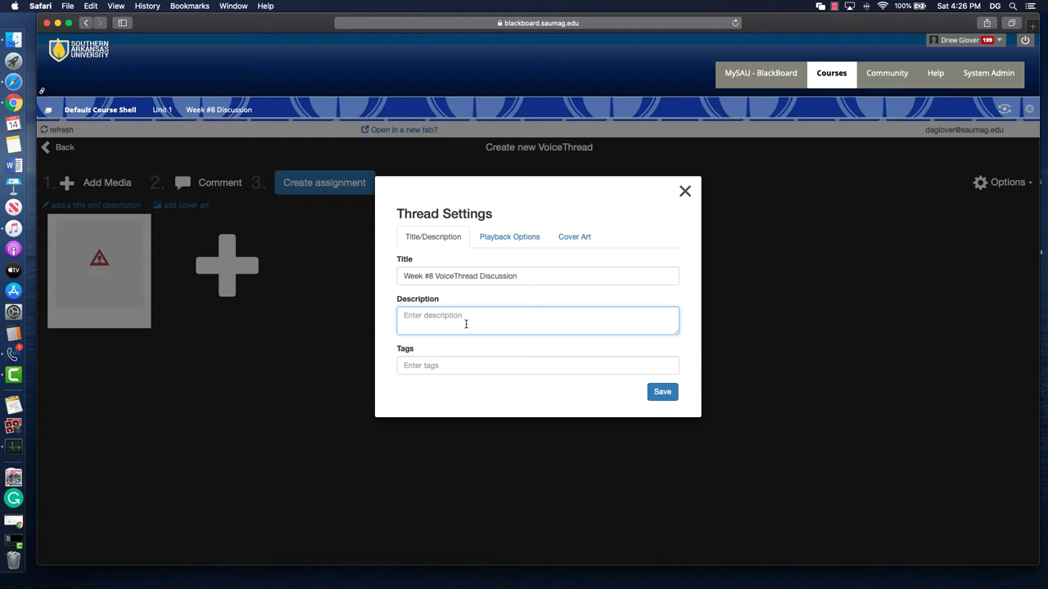
pyautogui.write('XXXXXXx')
pyautogui.click(502, 359)
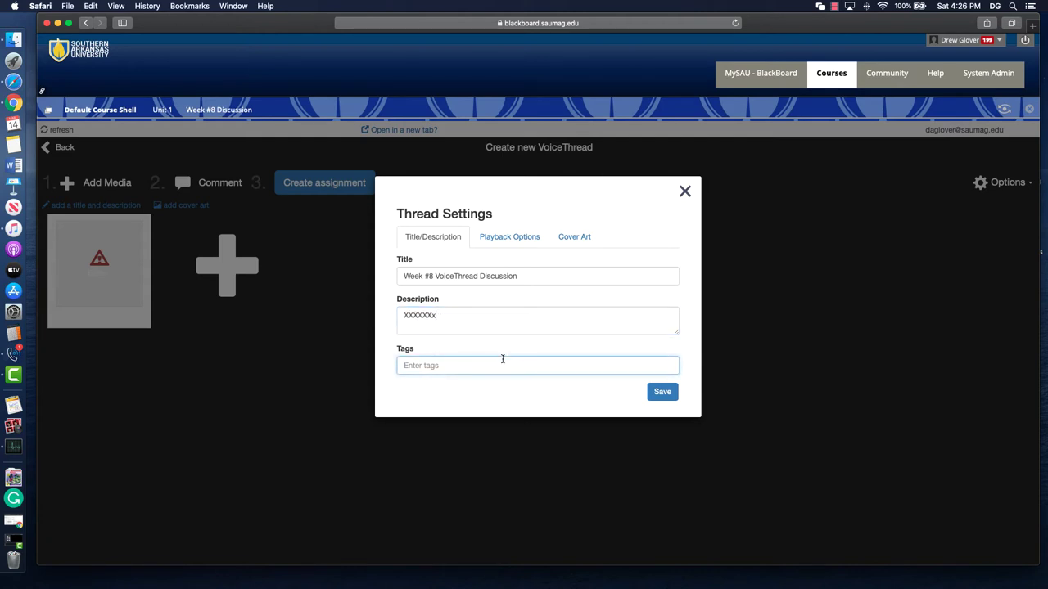
pyautogui.click(514, 238)
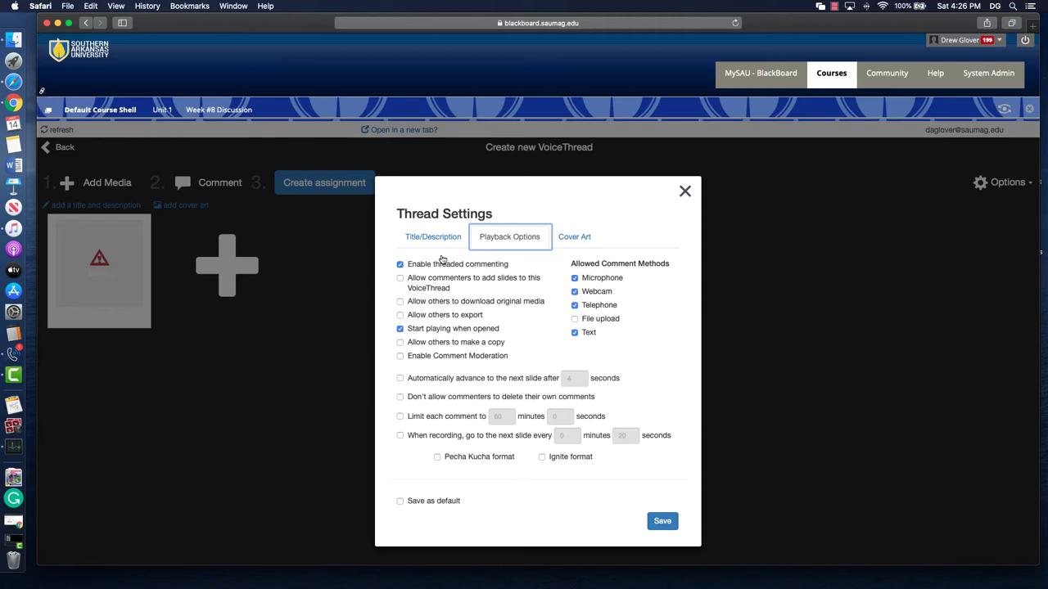
pyautogui.click(663, 522)
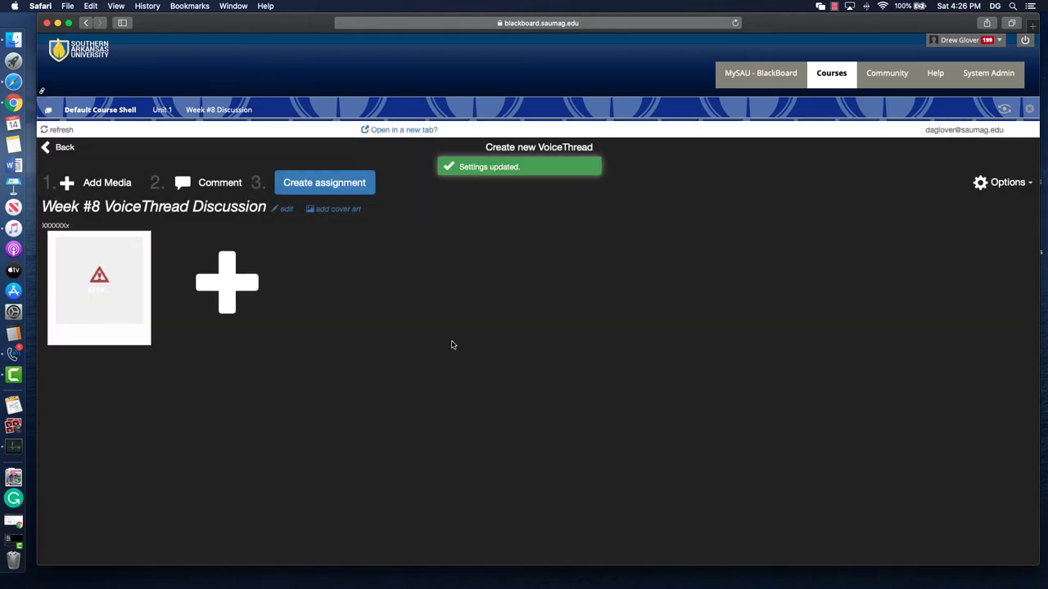
# Step: Delete the uploaded Keynote slide from the VoiceThread
pyautogui.moveTo(136, 281)
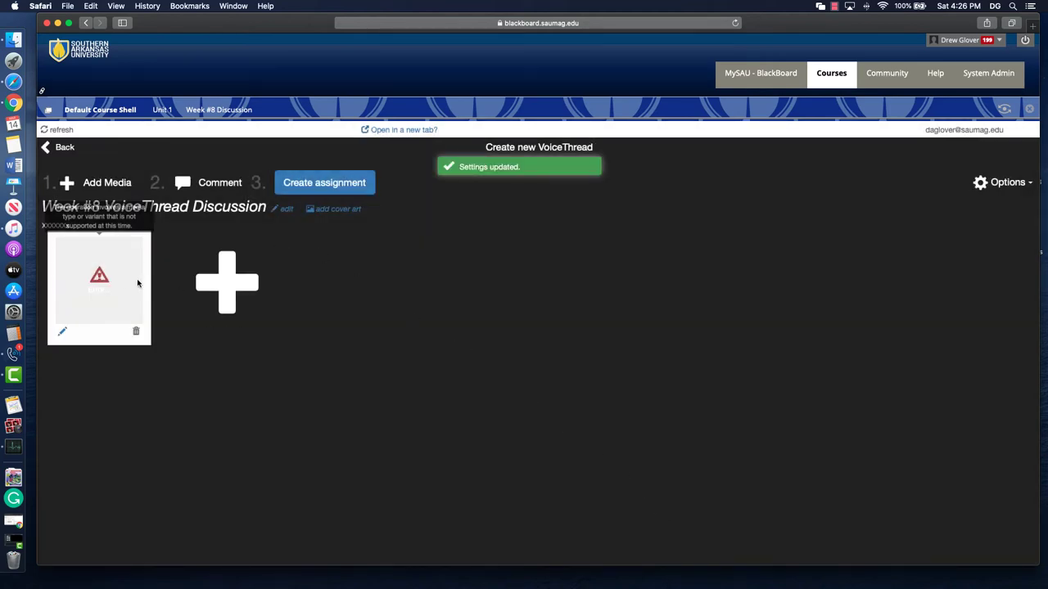
pyautogui.click(136, 337)
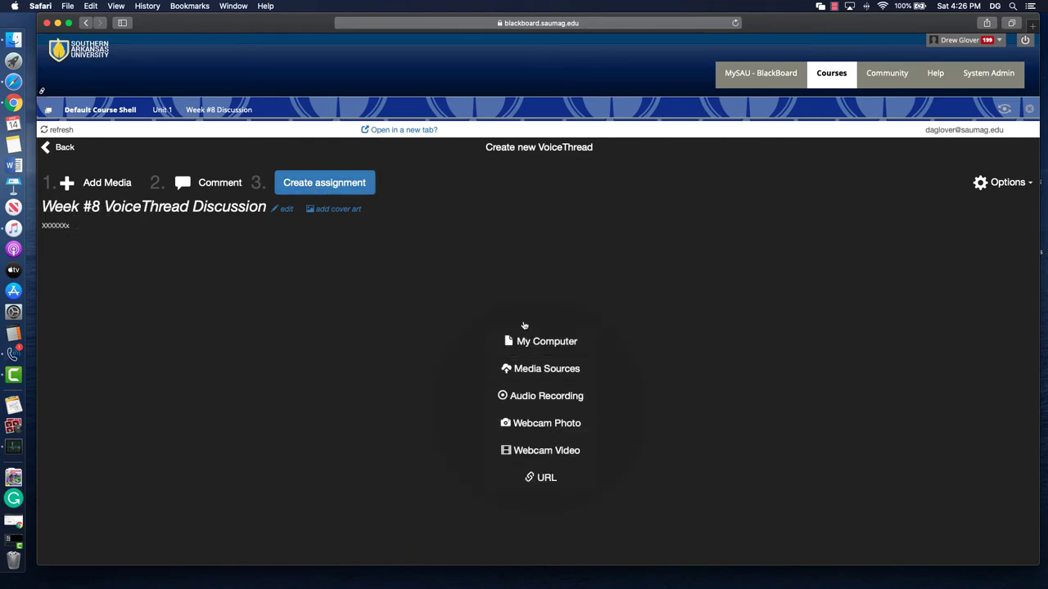
# Step: Add the instructor introduction PowerPoint file from the computer's K-12 folder as media for the VoiceThread
pyautogui.click(524, 339)
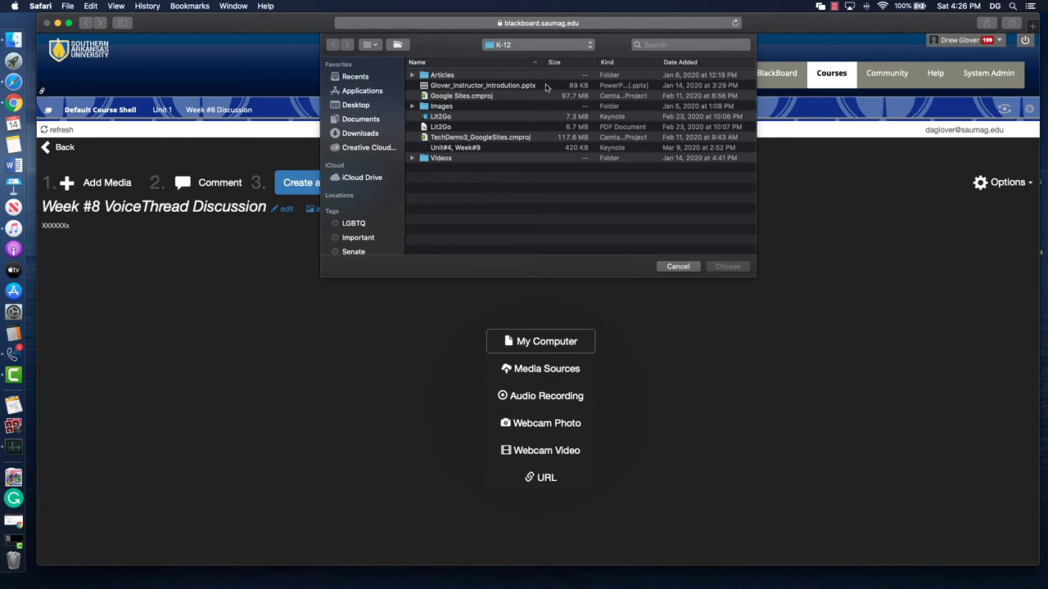
pyautogui.click(546, 85)
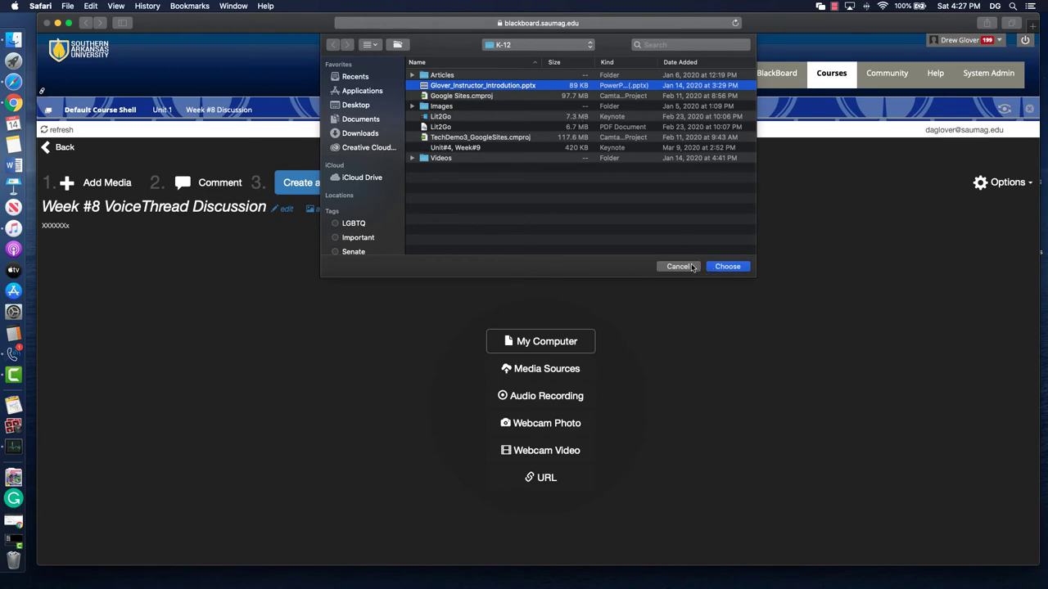
pyautogui.click(735, 268)
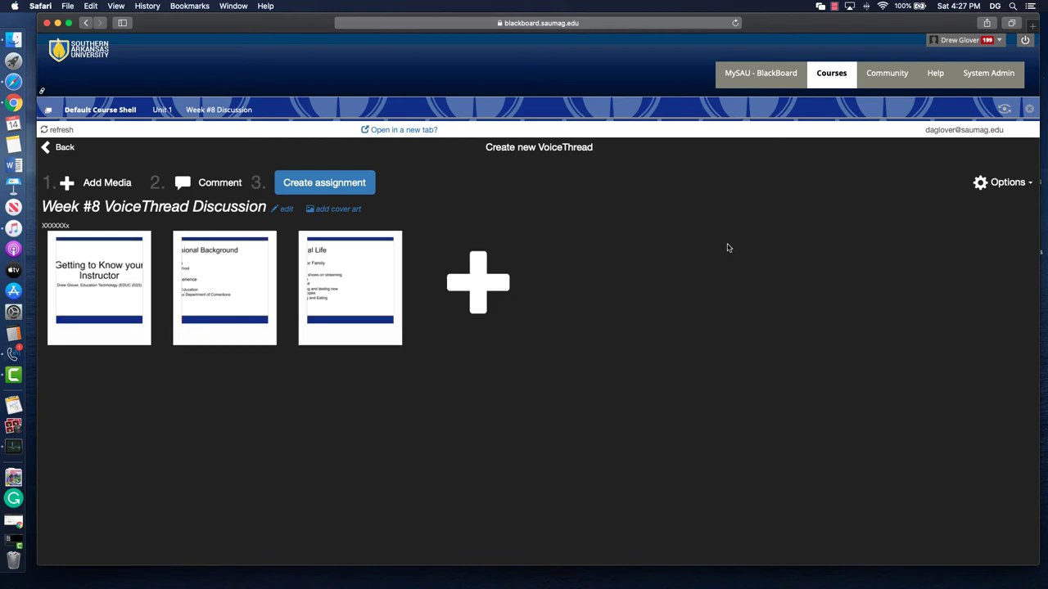
pyautogui.moveTo(478, 278)
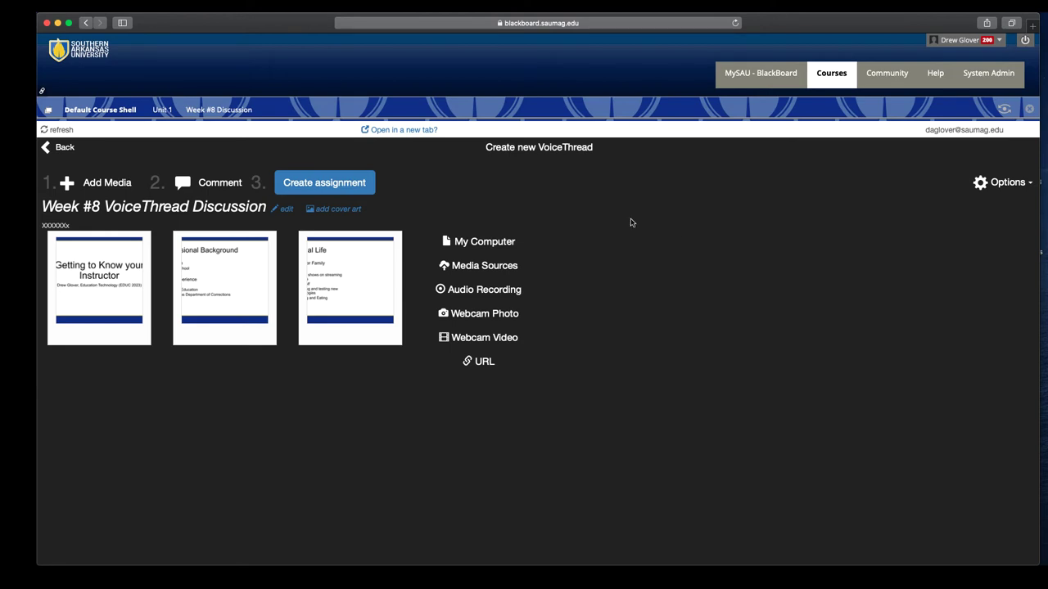
# Step: Open the VoiceThread for commenting, examine the available comment types and browse through its slides
pyautogui.click(190, 182)
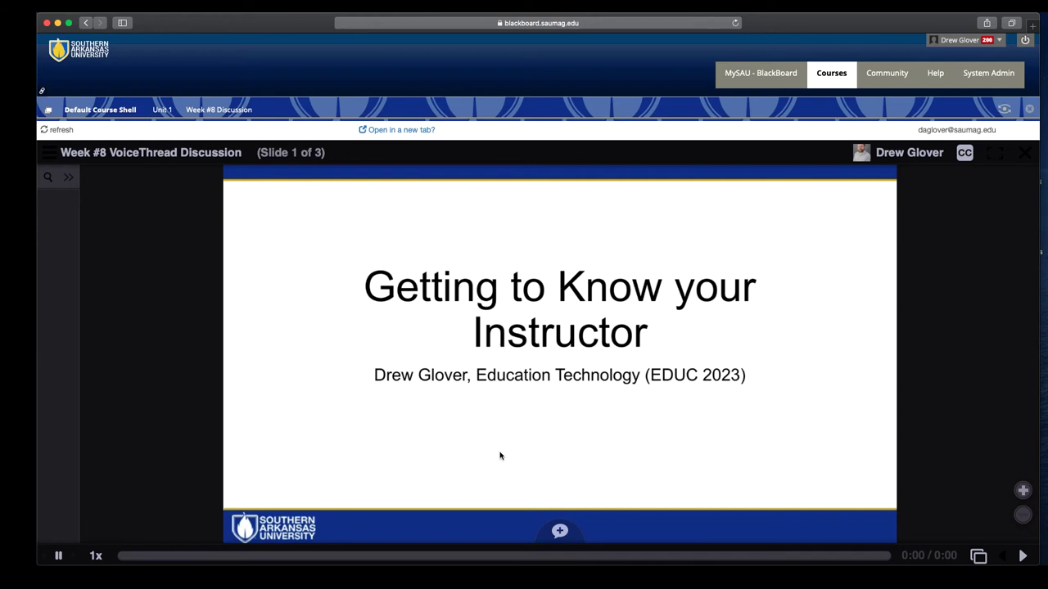
pyautogui.click(561, 532)
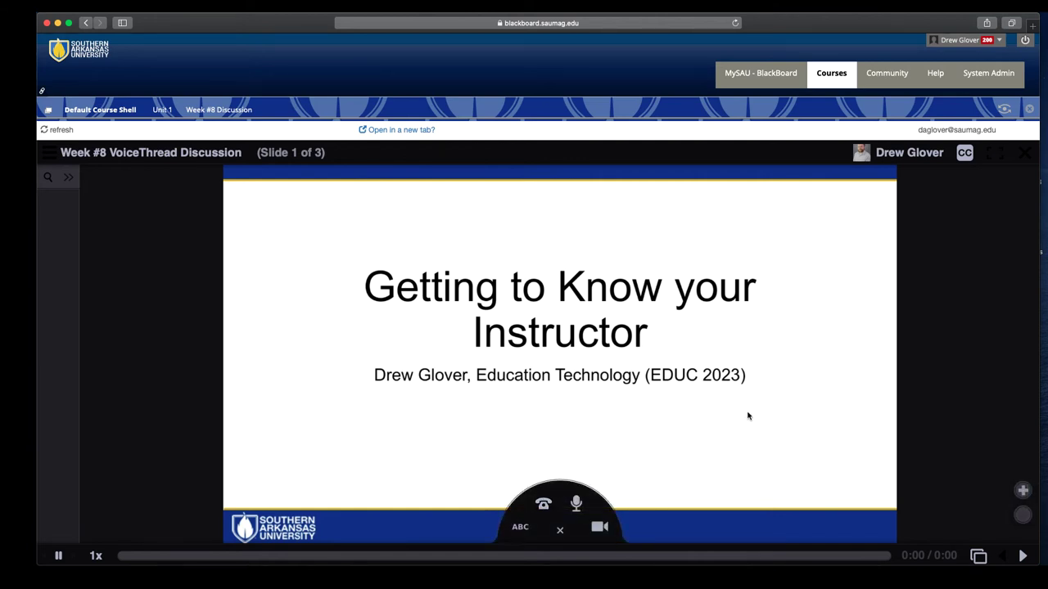
pyautogui.click(1023, 557)
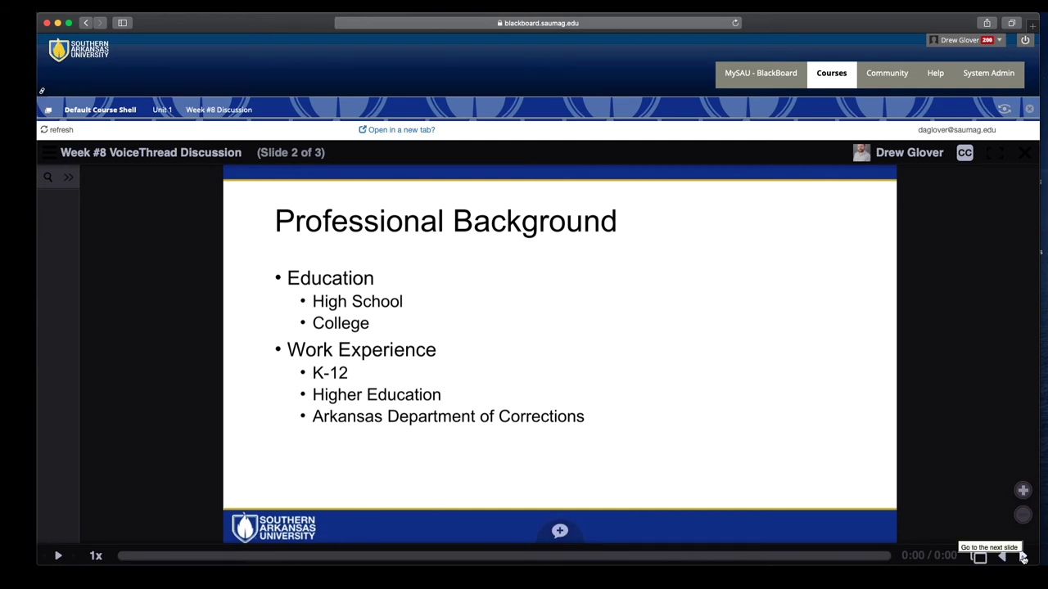
pyautogui.click(1023, 558)
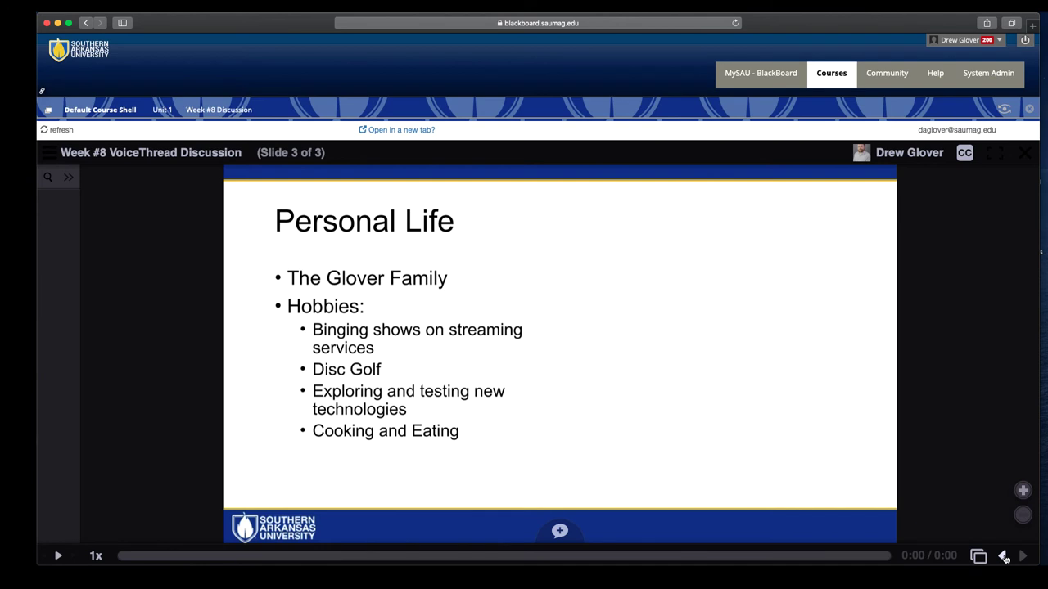
pyautogui.click(1004, 557)
pyautogui.click(1005, 557)
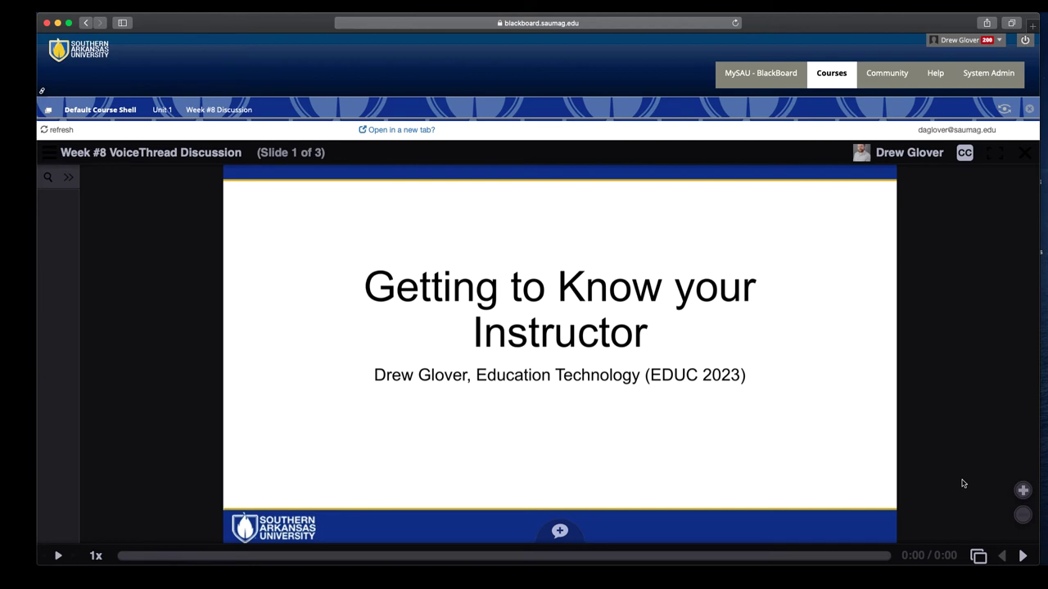
# Step: Try to record a microphone comment on the first slide, and return to the VoiceThread creation page
pyautogui.click(560, 533)
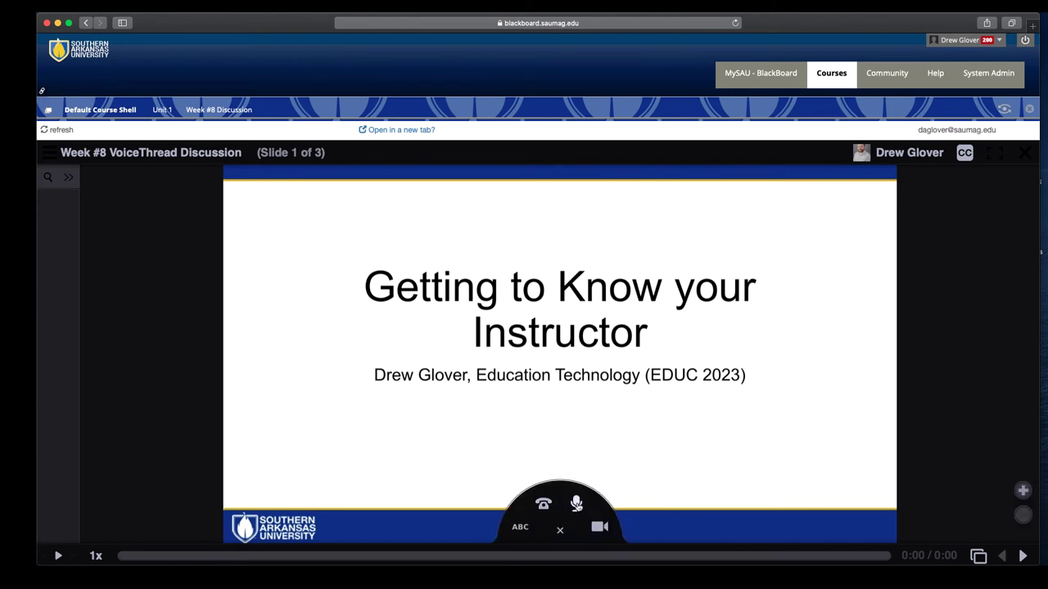
pyautogui.click(577, 506)
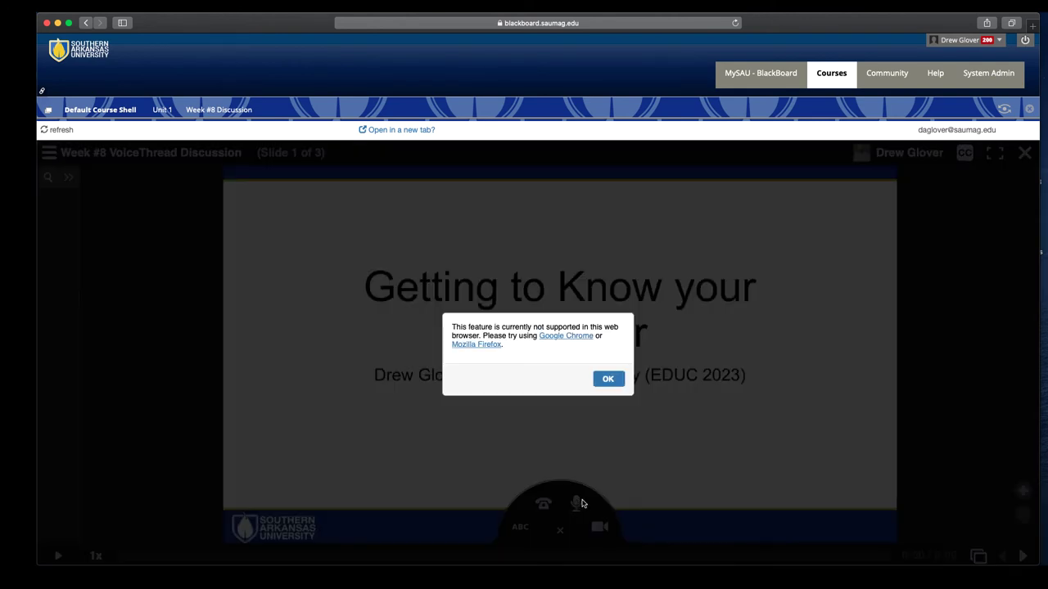
pyautogui.click(608, 380)
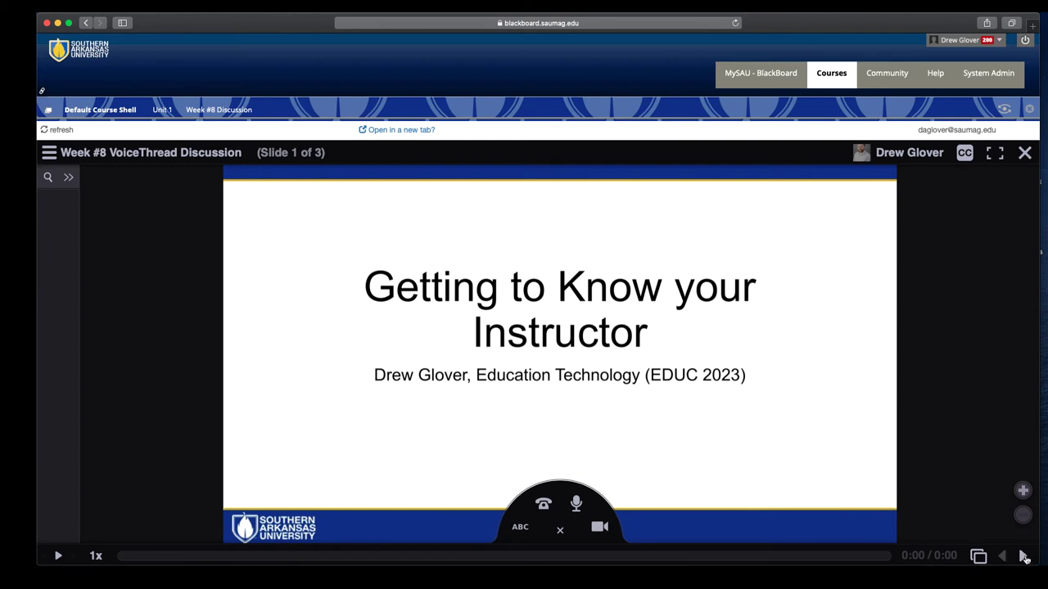
pyautogui.press('Right')
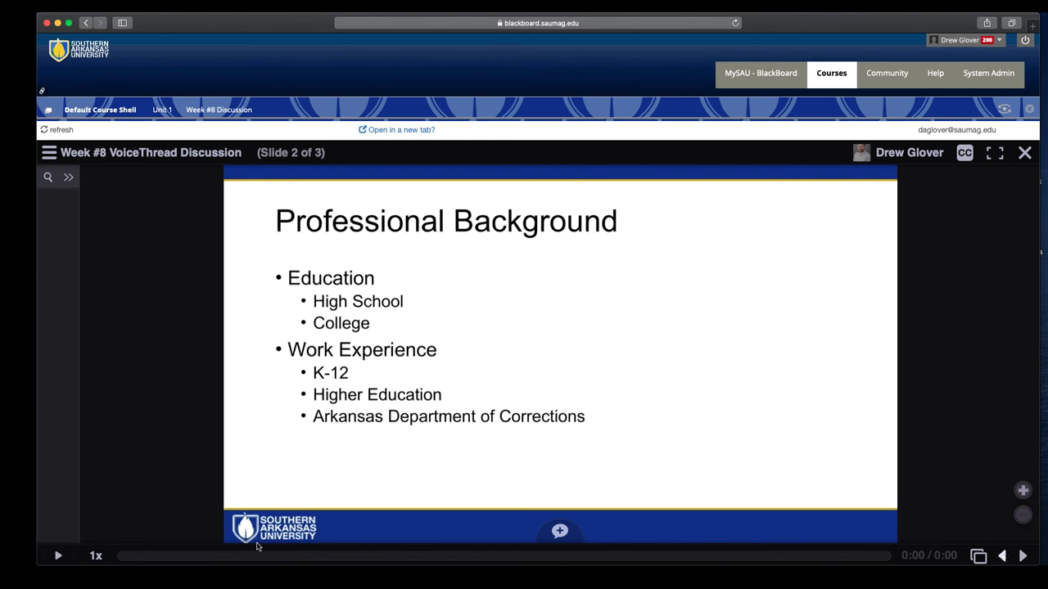
pyautogui.press('Left')
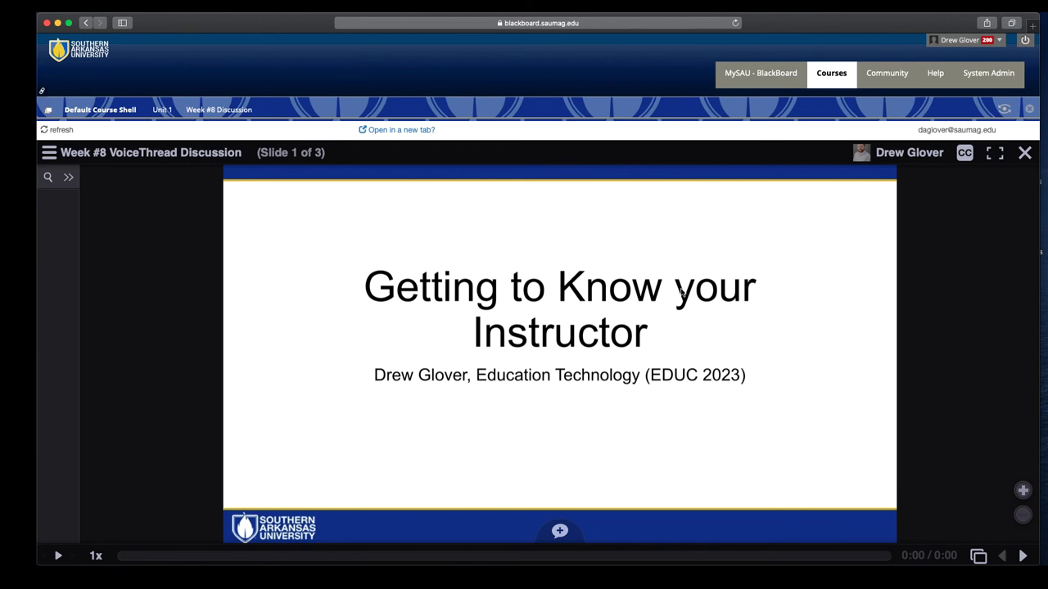
pyautogui.click(1024, 153)
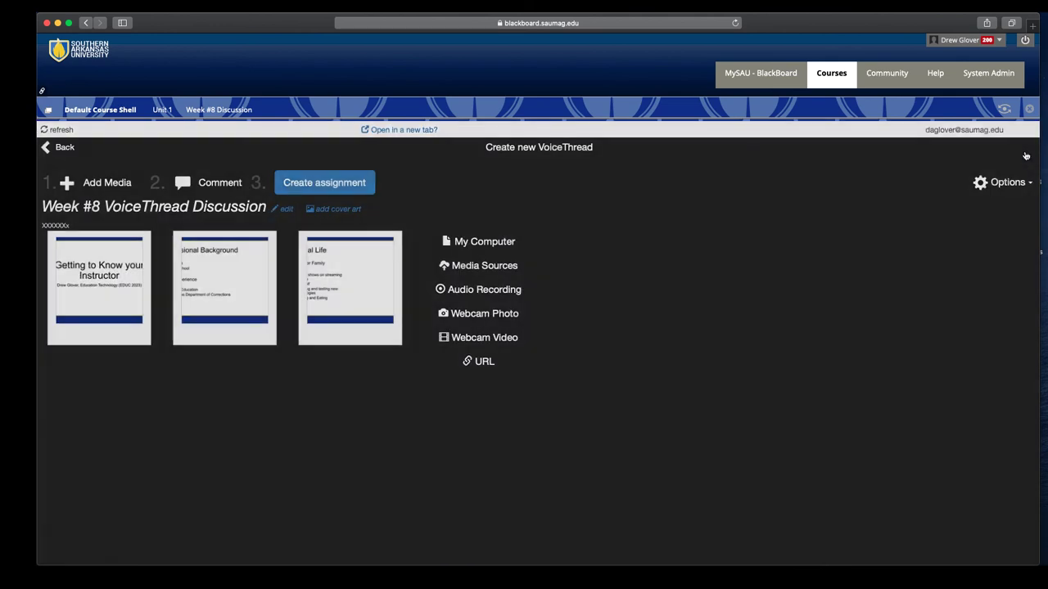
# Step: Start creating the assignment and fill its description with the copied thread title "Week #8 VoiceThread Discussion"
pyautogui.click(320, 187)
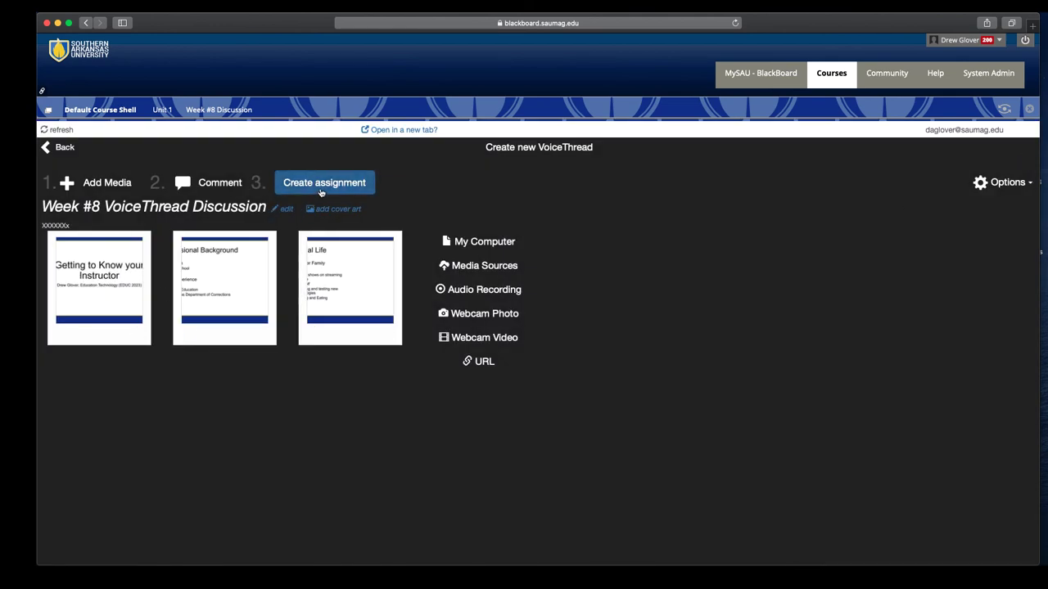
pyautogui.click(379, 341)
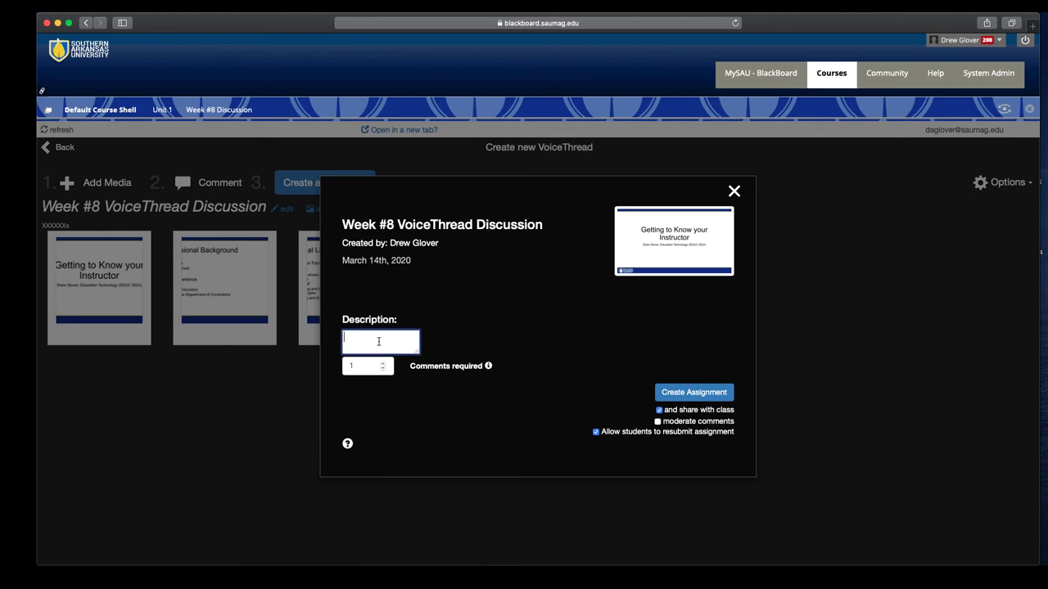
pyautogui.moveTo(342, 228); pyautogui.dragTo(542, 227)
pyautogui.press('super+c')
pyautogui.click(367, 339)
pyautogui.press('super+v')
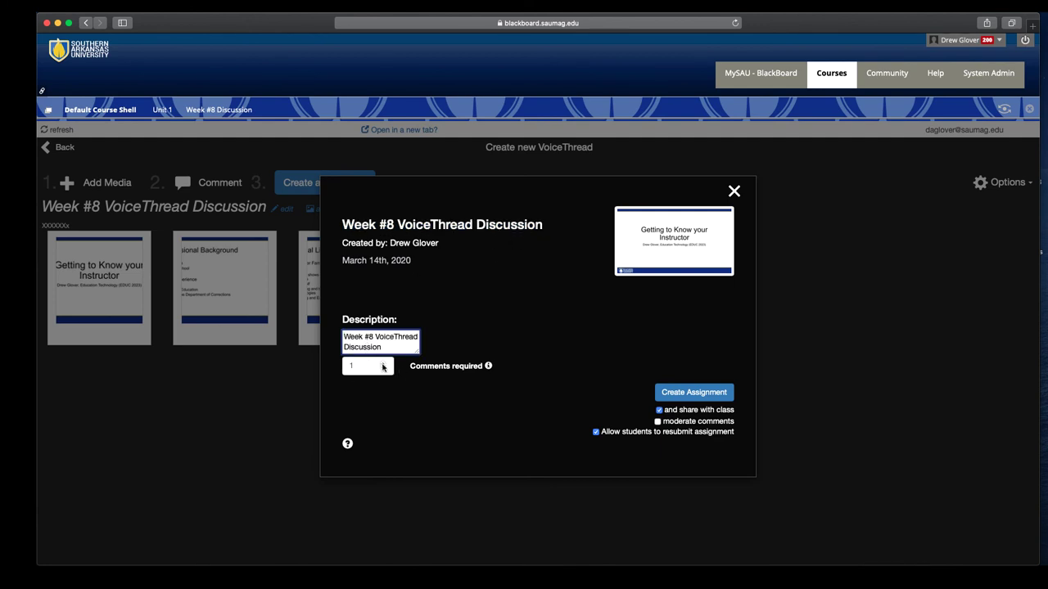
# Step: Adjust the number of comments required from students and create the assignment
pyautogui.moveTo(489, 368)
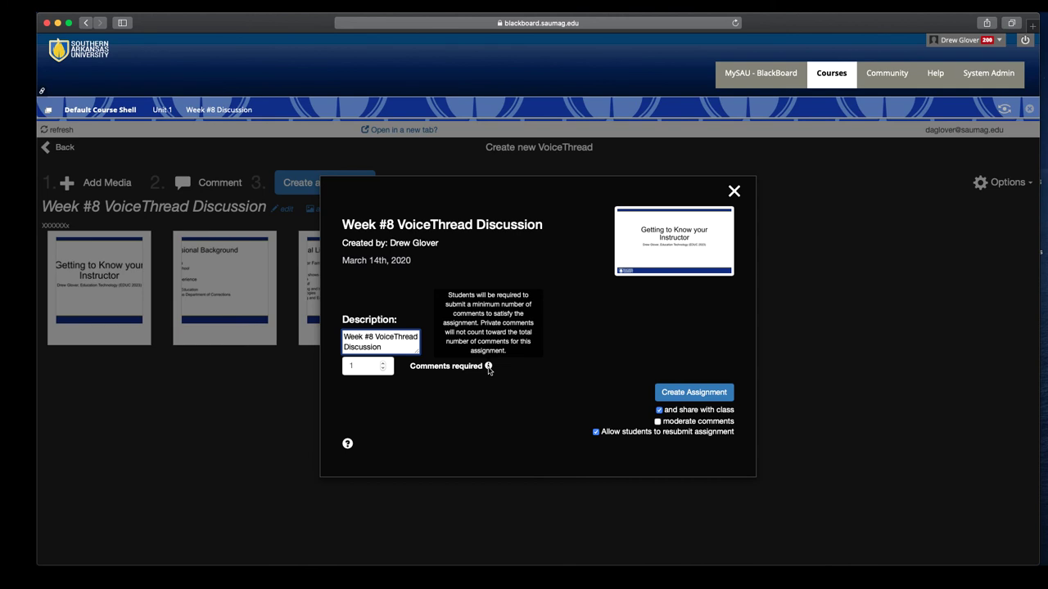
pyautogui.click(384, 365)
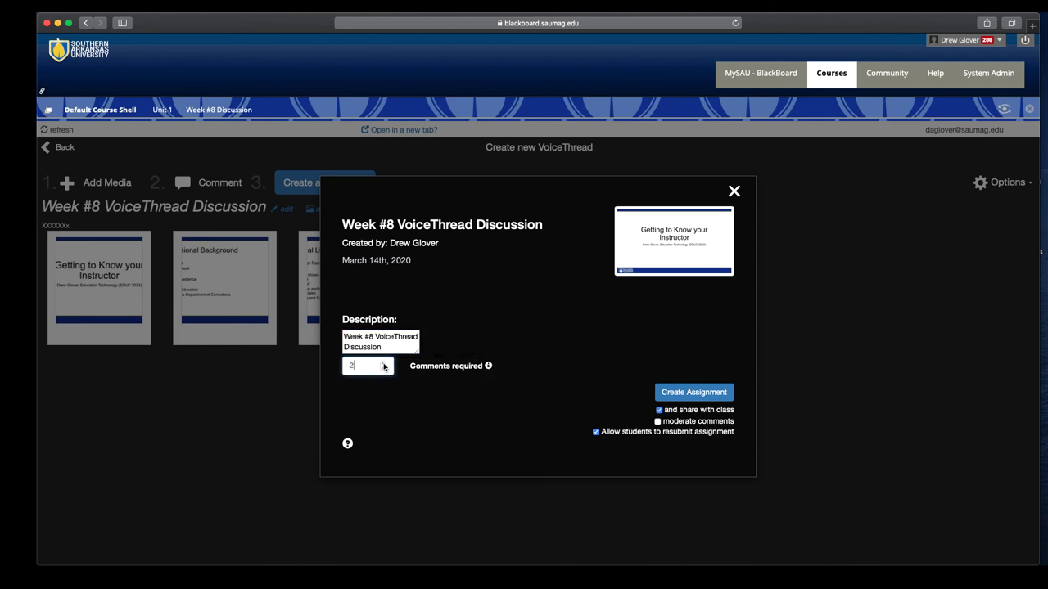
pyautogui.click(383, 370)
pyautogui.click(383, 369)
pyautogui.click(717, 397)
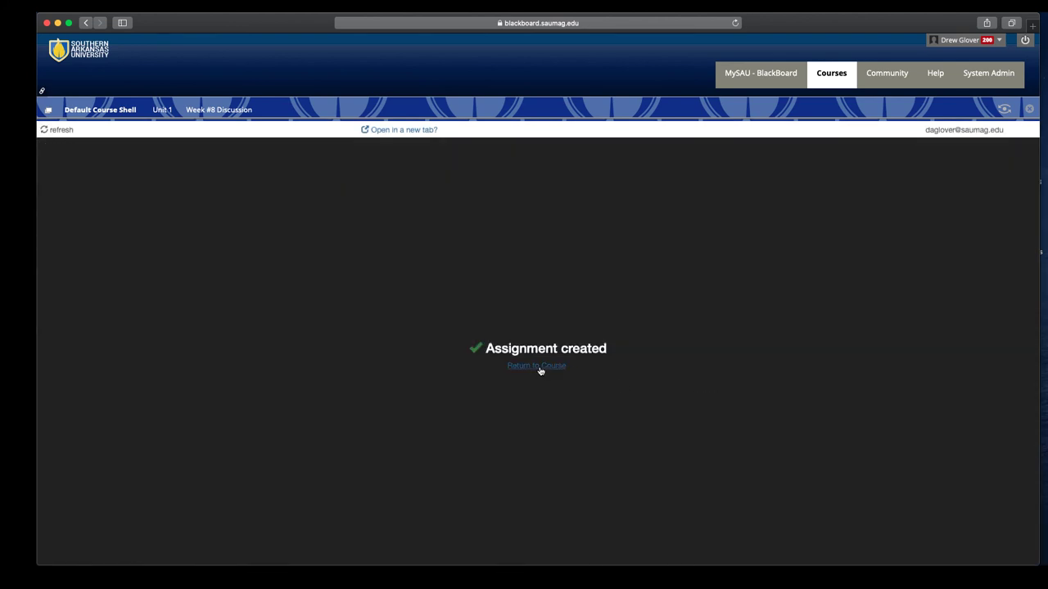
# Step: Return to Unit 1 in the course and open the Week #8 Discussion item's VoiceThread from its grading page
pyautogui.click(538, 366)
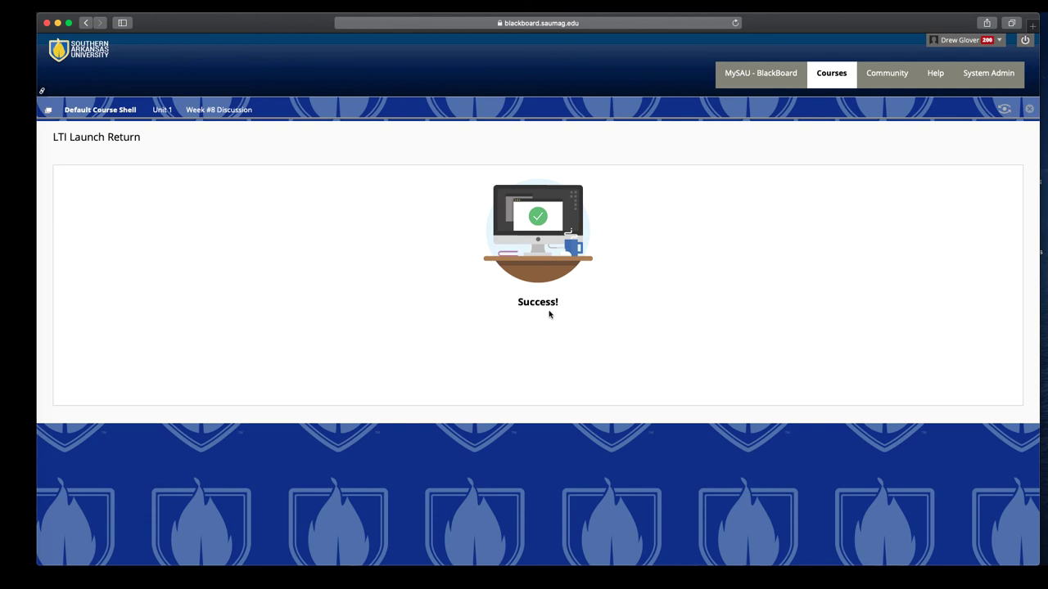
pyautogui.click(169, 114)
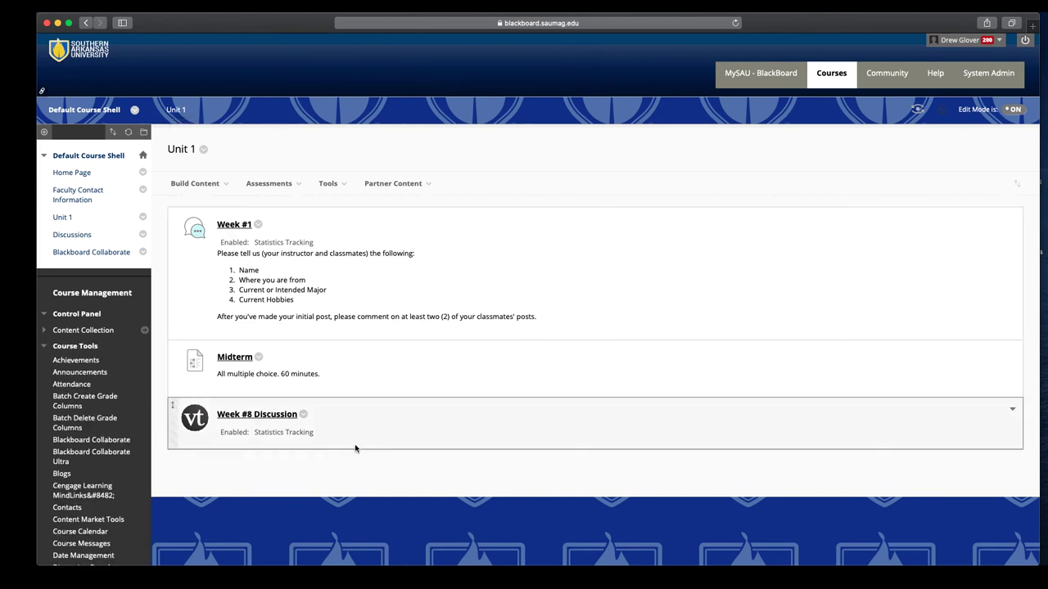
pyautogui.click(270, 415)
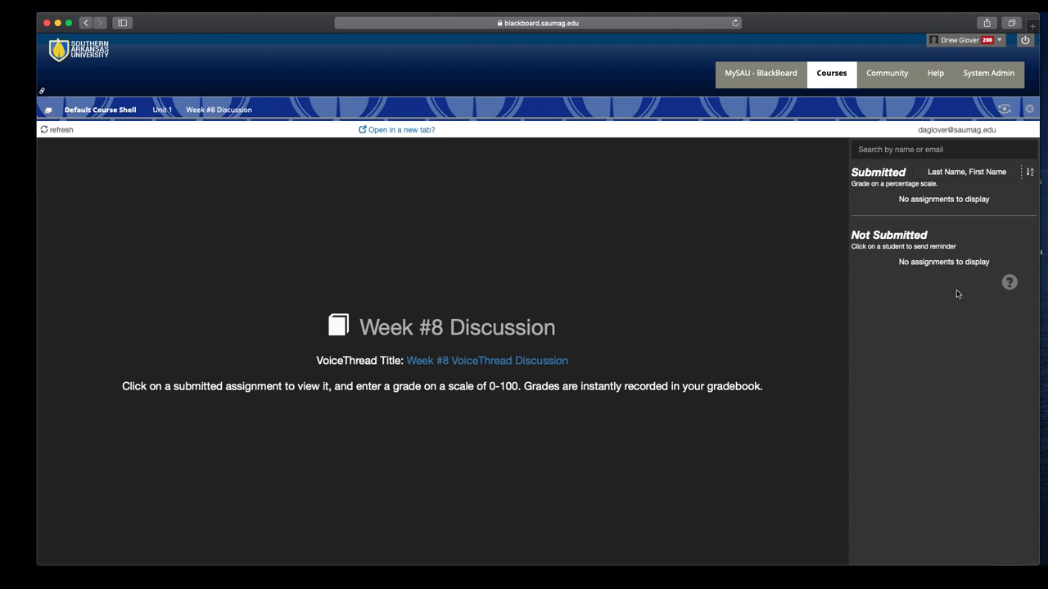
pyautogui.click(489, 361)
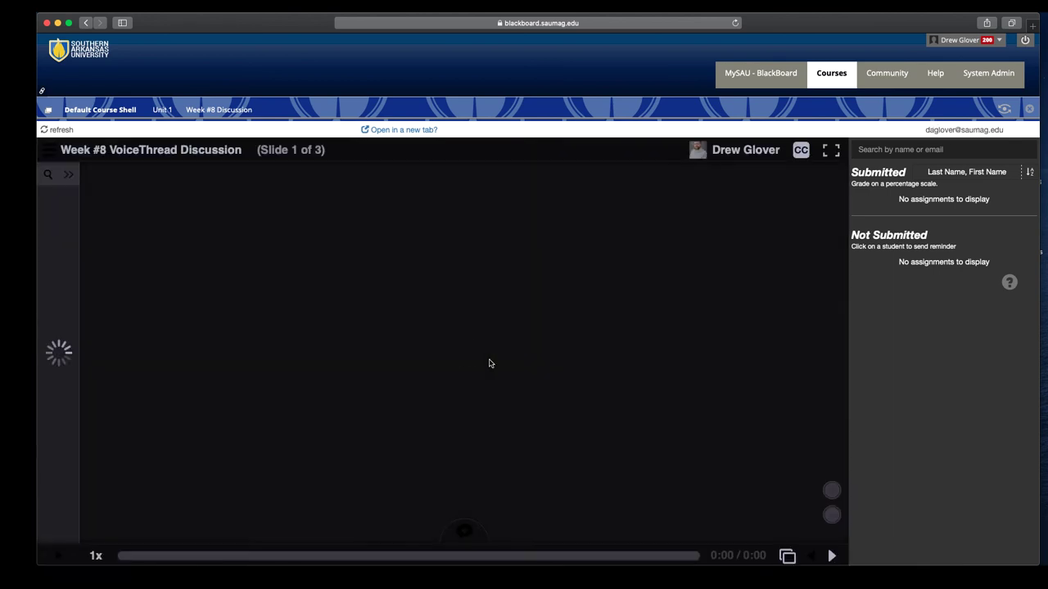